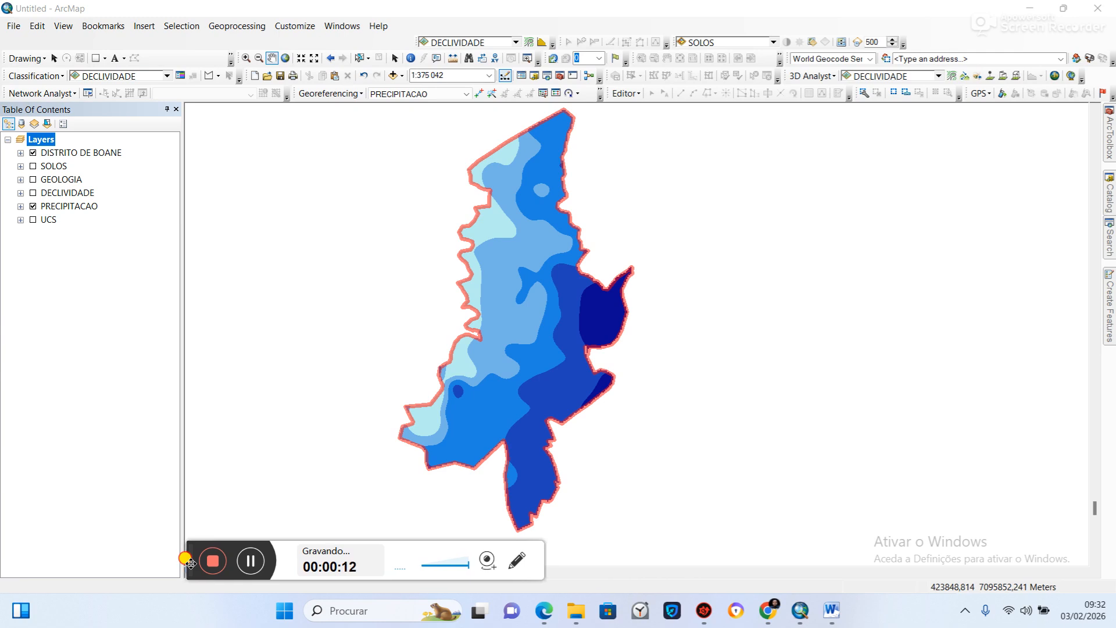
drag(191, 564, 189, 564)
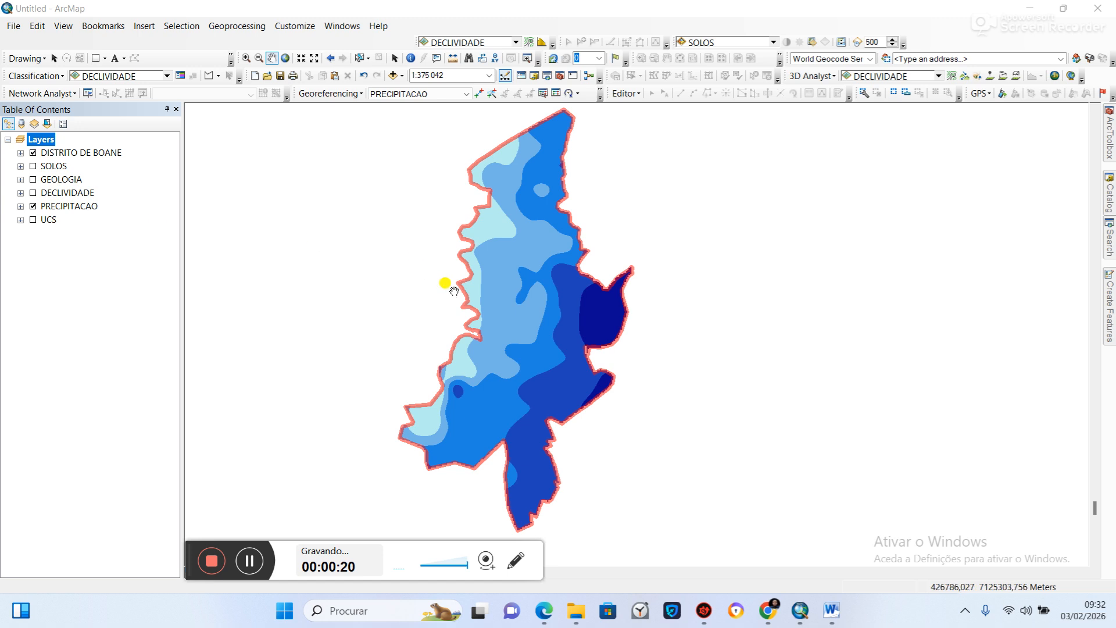
drag(502, 303, 572, 309)
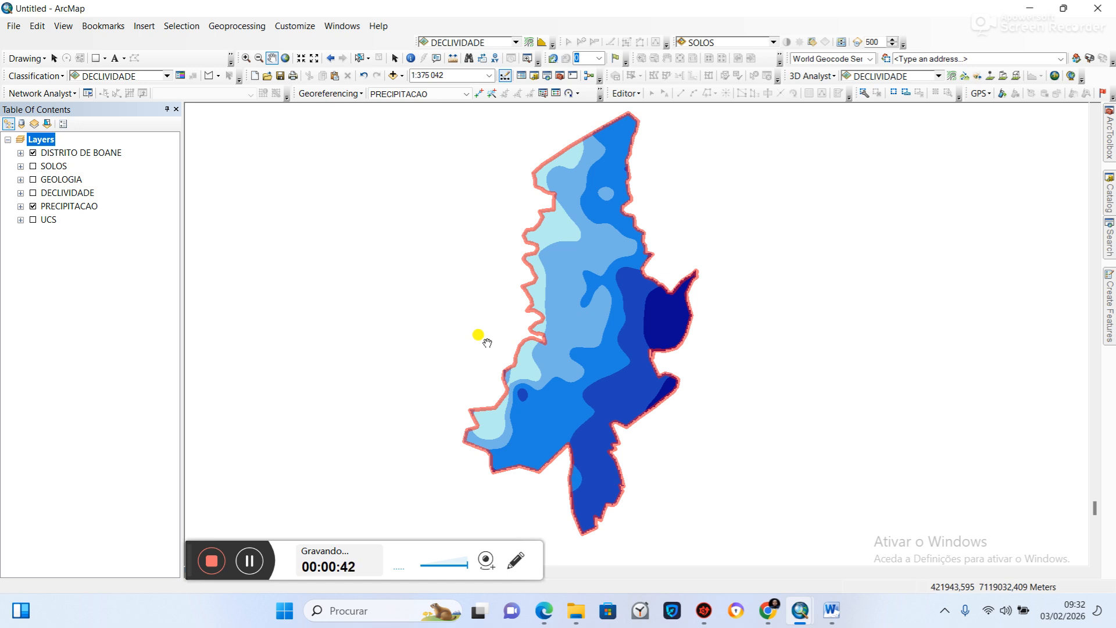
- Open the Reclassify tool from the Spatial Analyst Reclass toolset and move its dialog clear of the map
click(1109, 152)
click(935, 277)
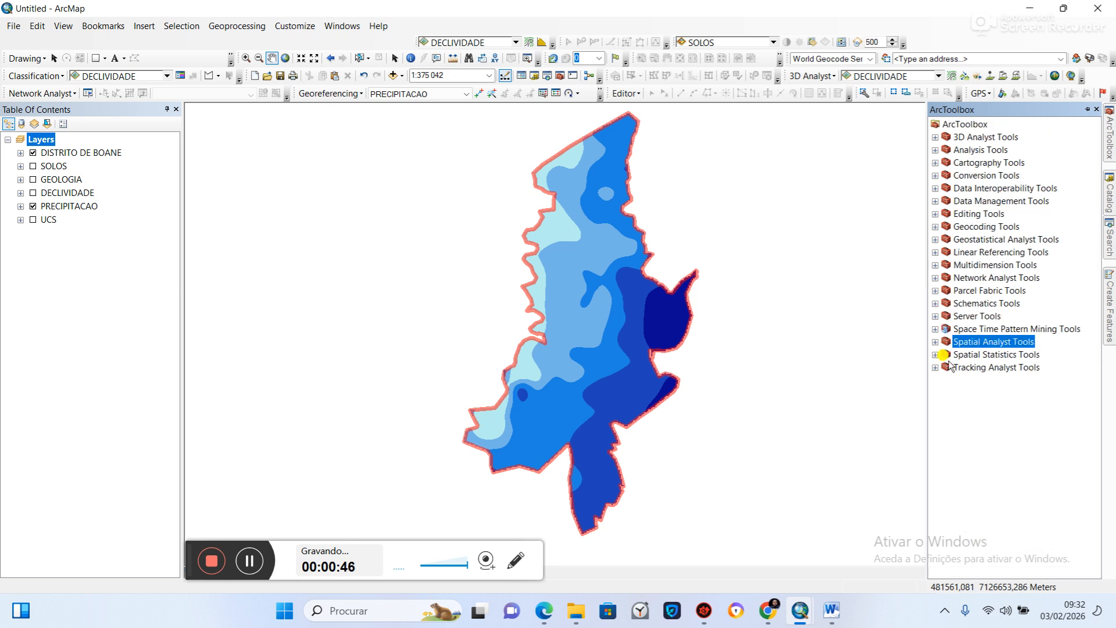
click(935, 341)
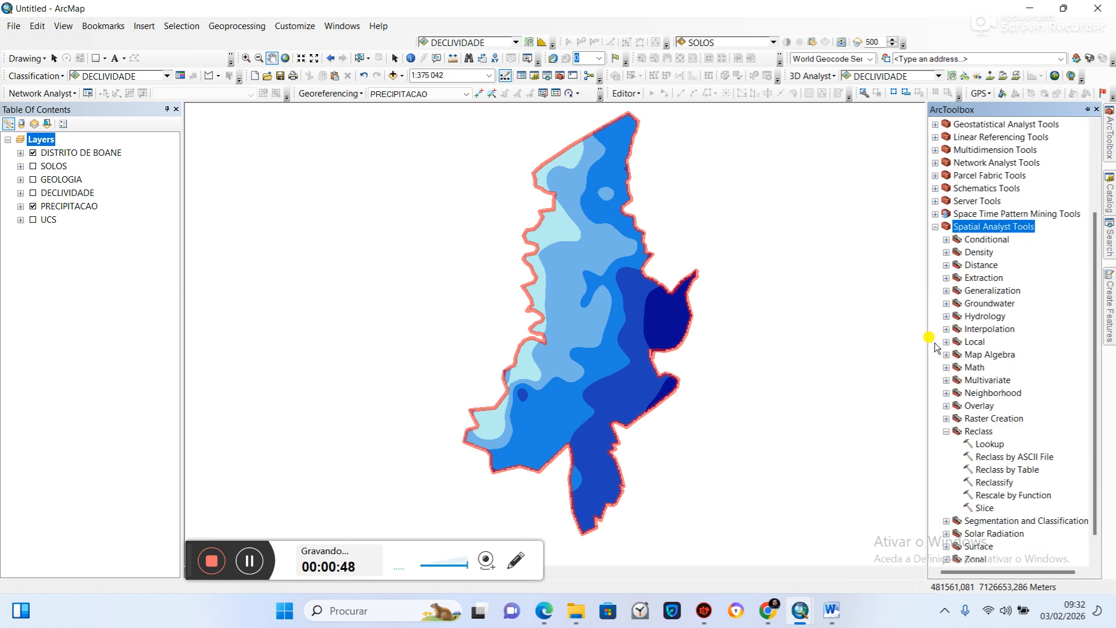
click(946, 431)
click(946, 482)
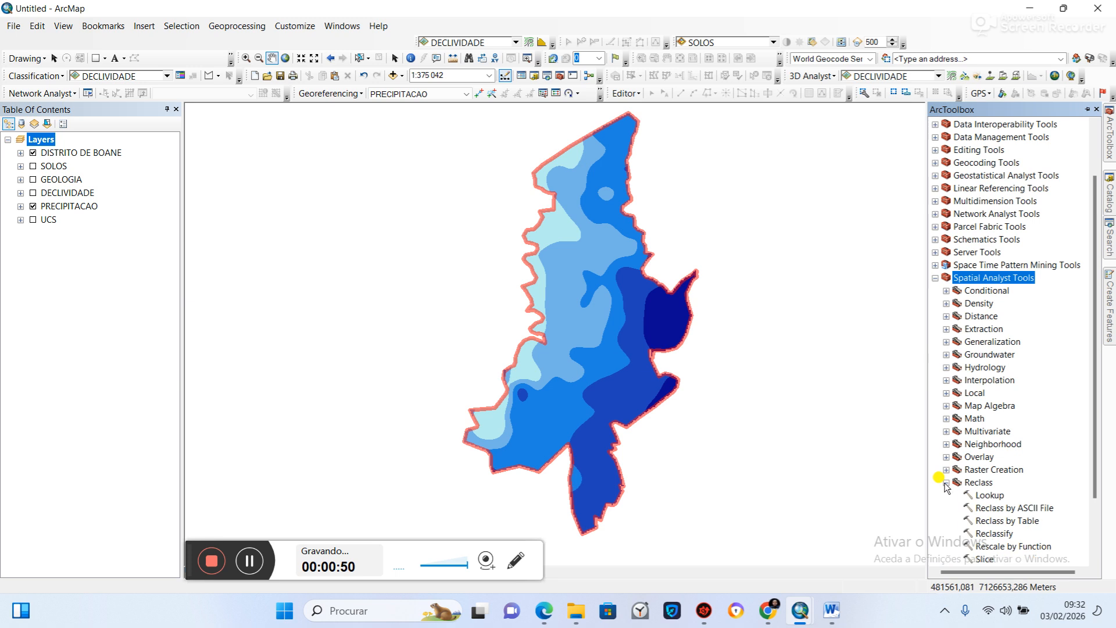
double_click(993, 534)
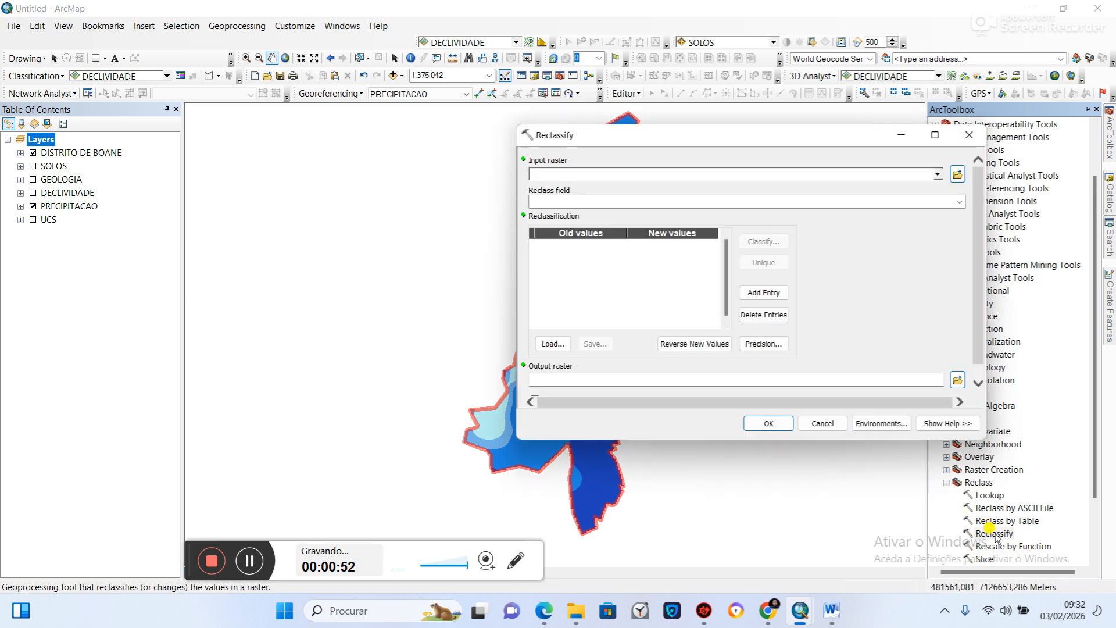
drag(645, 134, 705, 150)
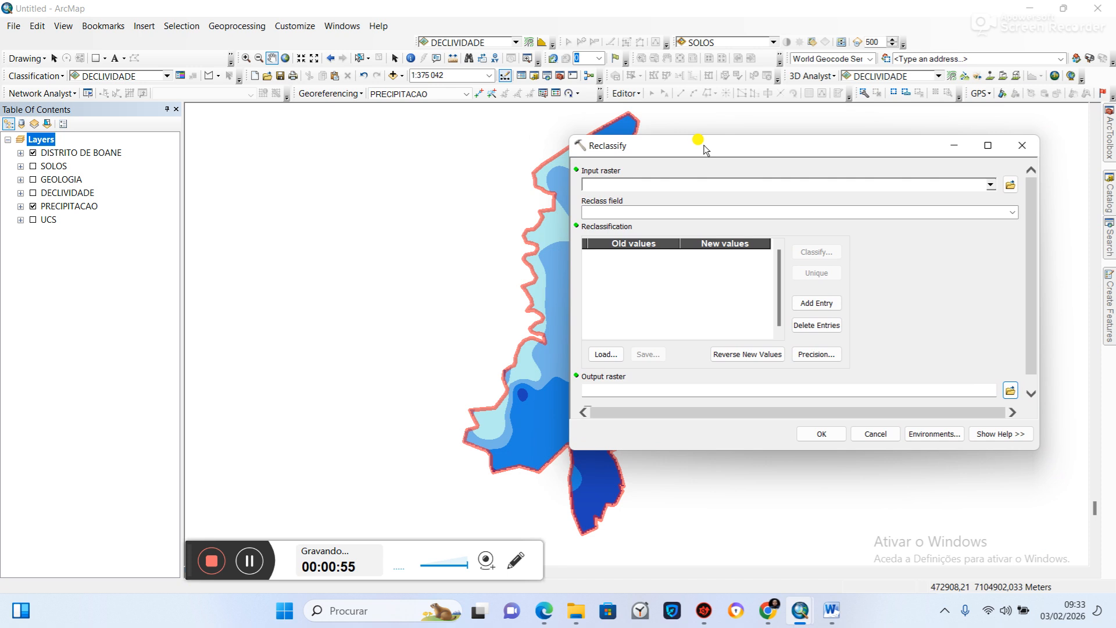
- Display the DECLIVIDADE layer with its legend expanded and set it as the Reclassify input raster
click(33, 193)
drag(511, 368, 338, 380)
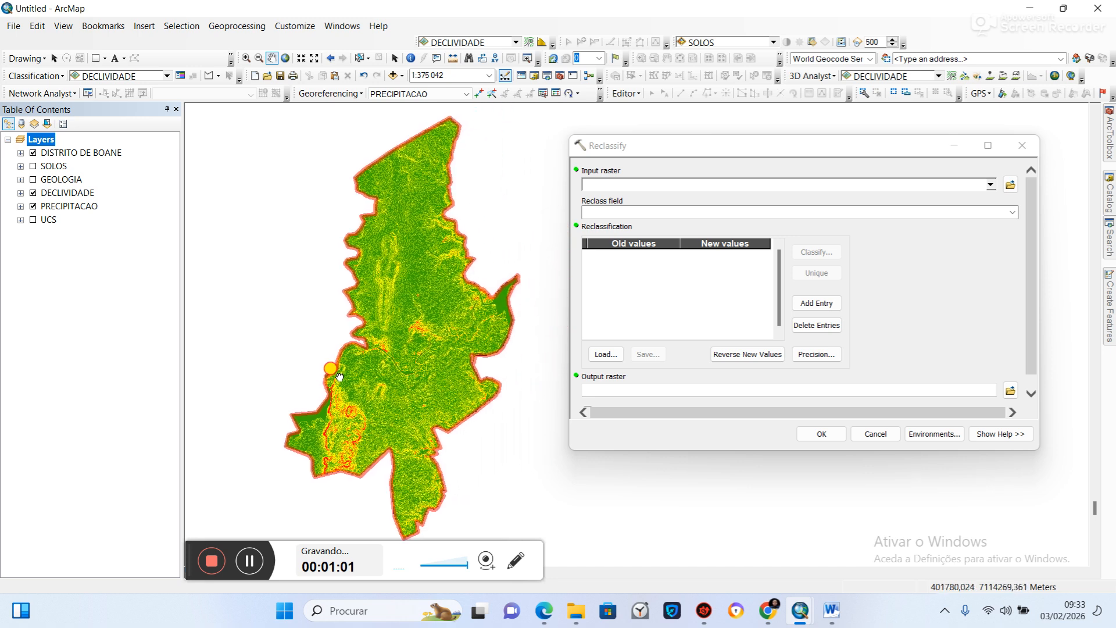
click(21, 194)
click(67, 192)
drag(508, 202, 604, 185)
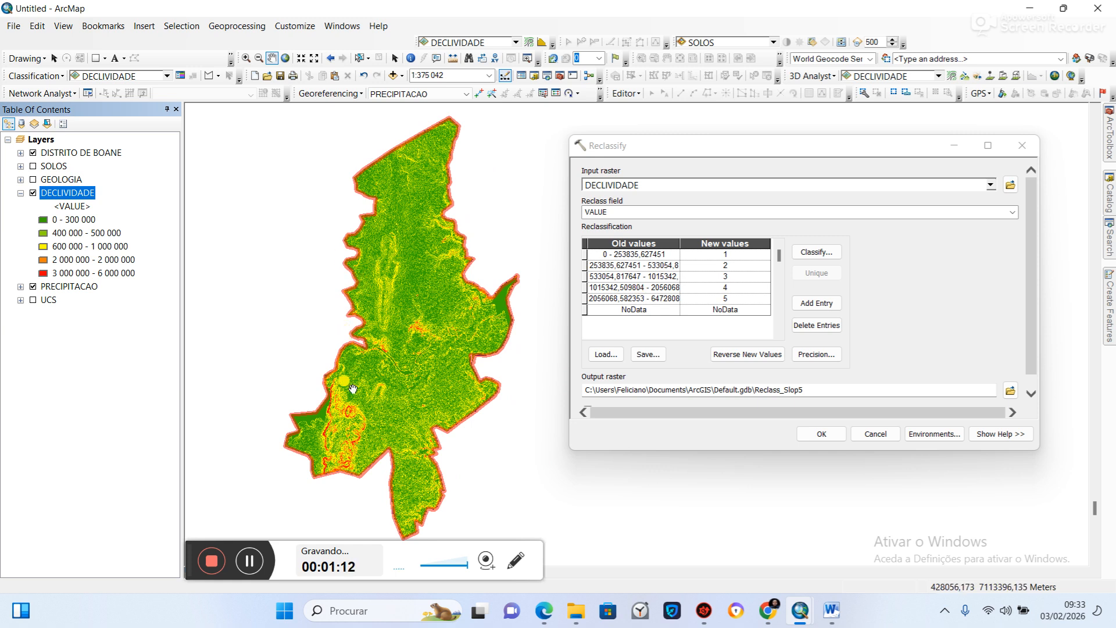
- Examine where the lowest and highest DECLIVIDADE slope classes lie on the district map
drag(375, 341, 377, 330)
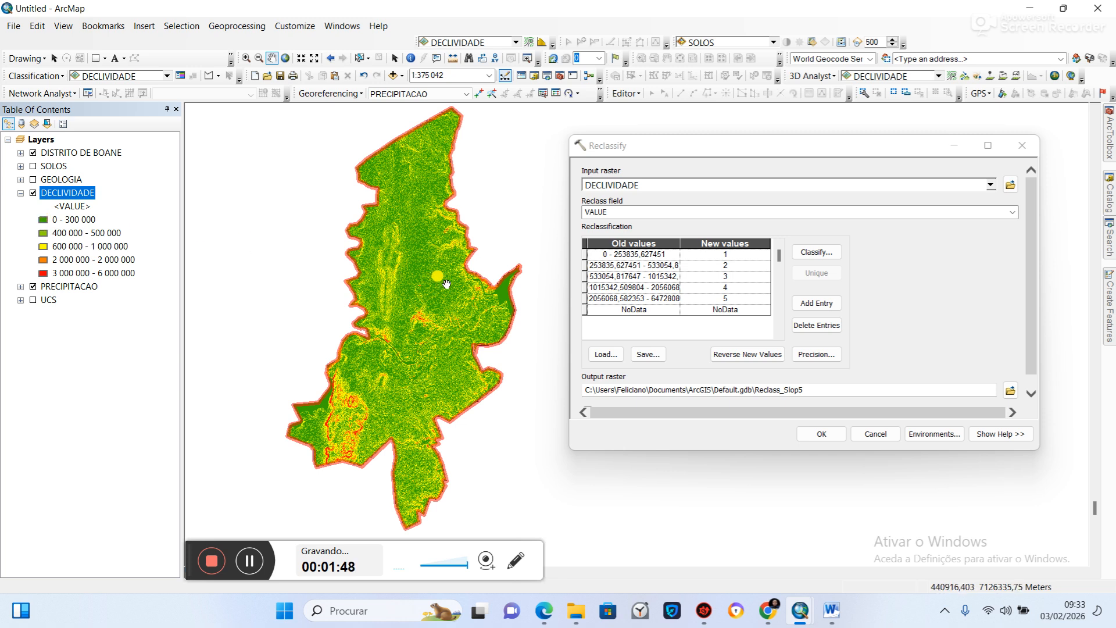
click(58, 220)
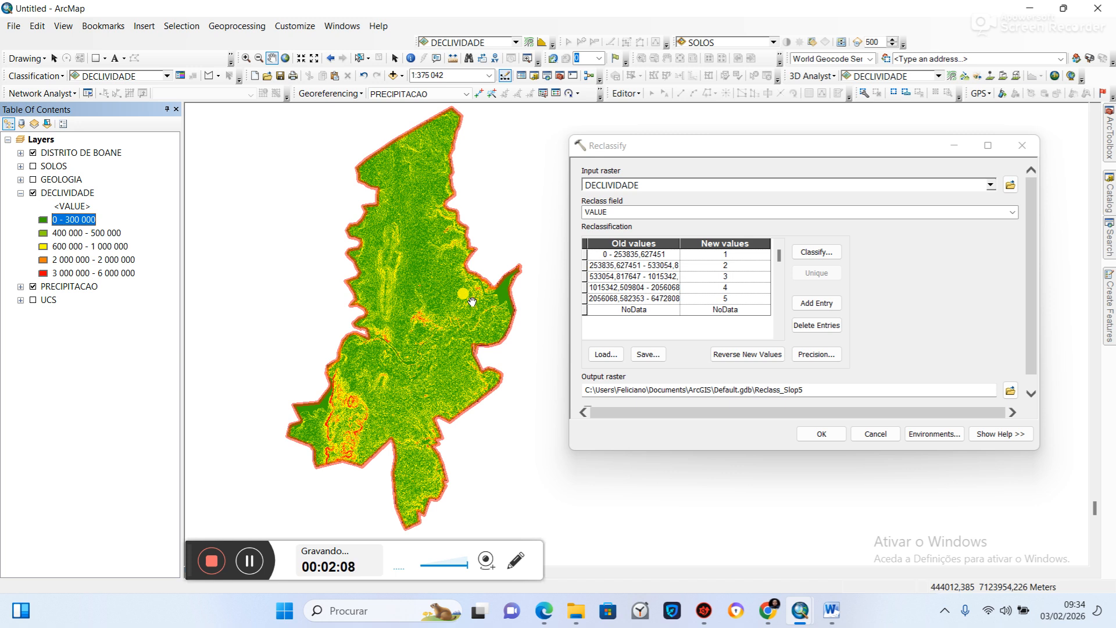
click(54, 273)
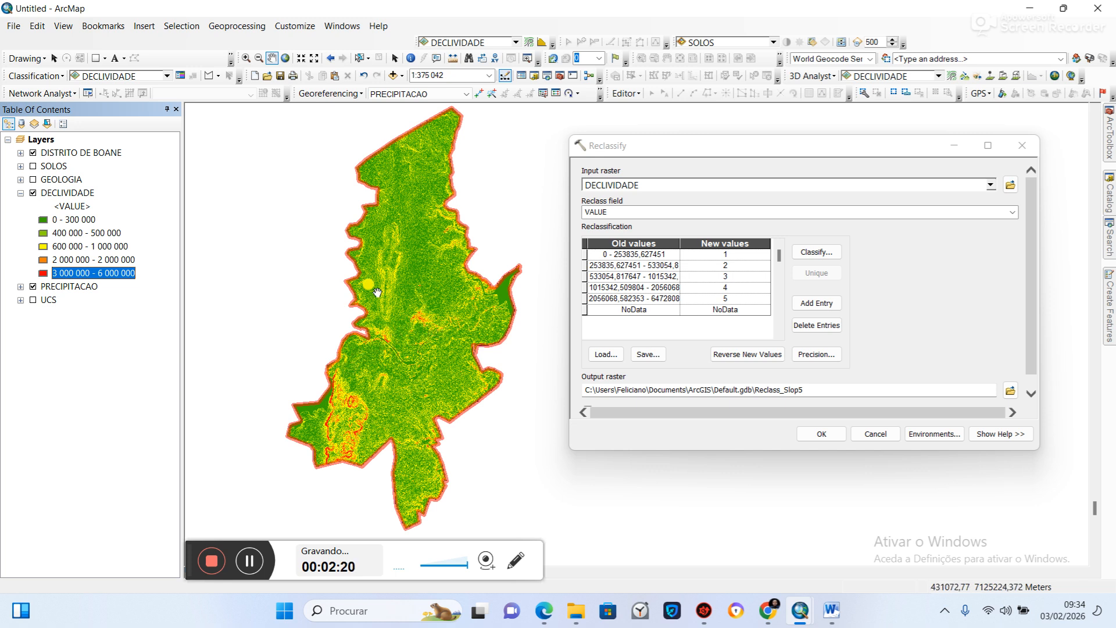
drag(412, 276, 424, 277)
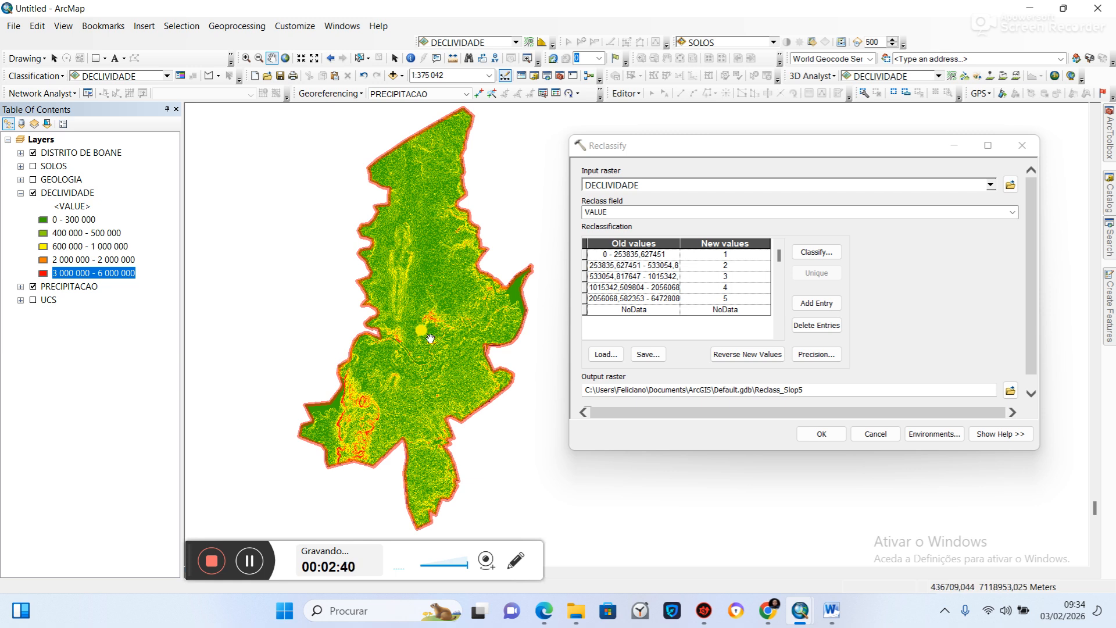
drag(440, 338, 440, 339)
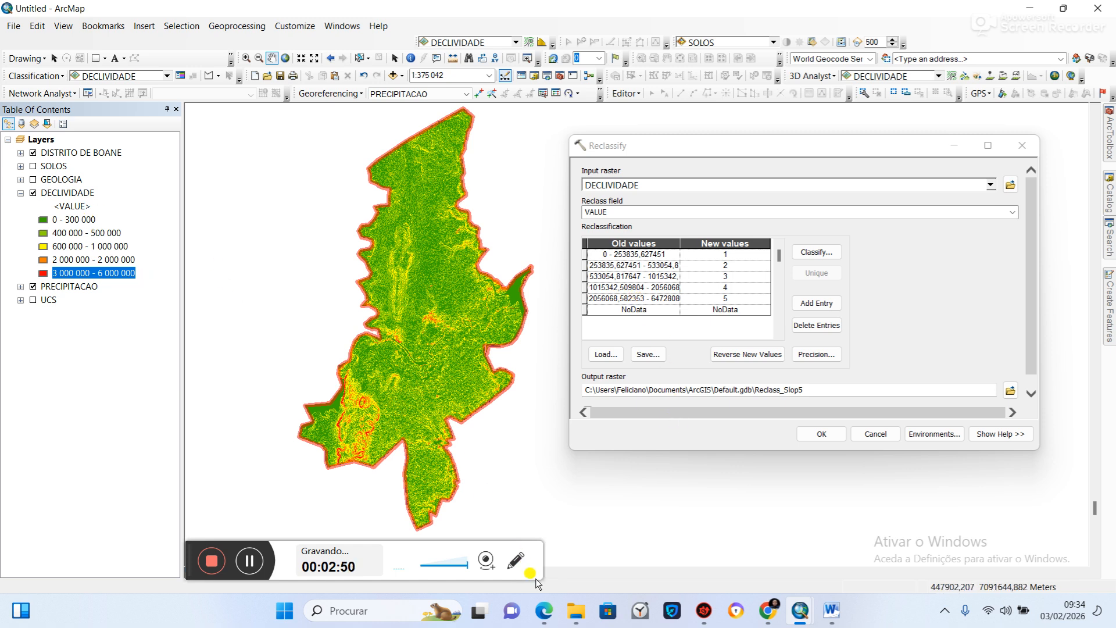
- Switch to the landslide susceptibility article in Edge and read its criteria on geology, soils, slope, land use and precipitation
click(549, 613)
scroll(474, 344, up, 20)
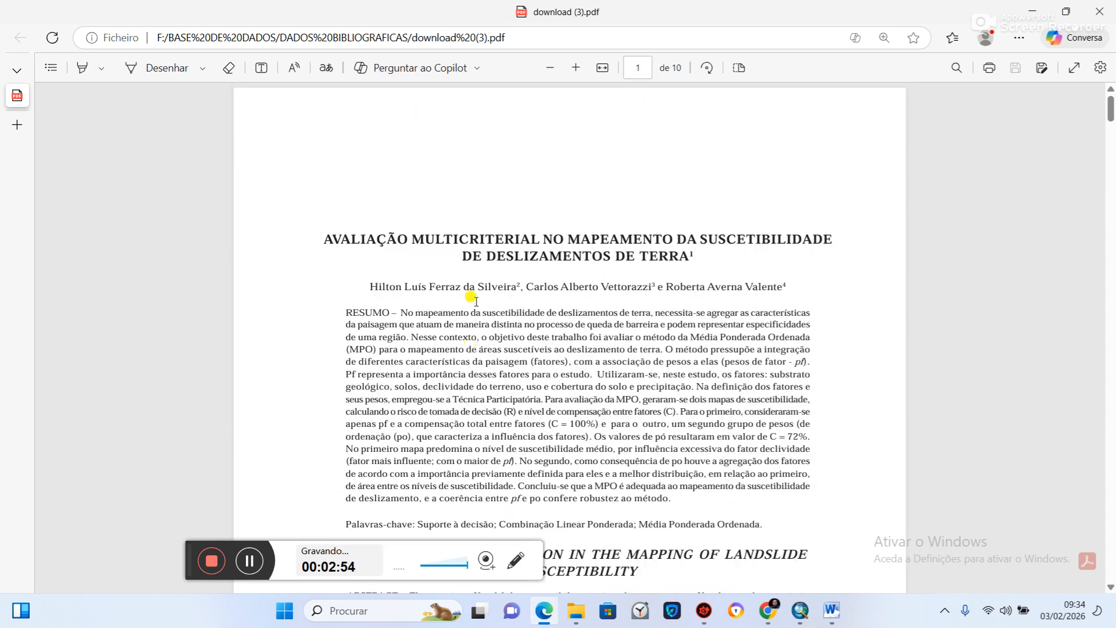
scroll(509, 292, down, 1)
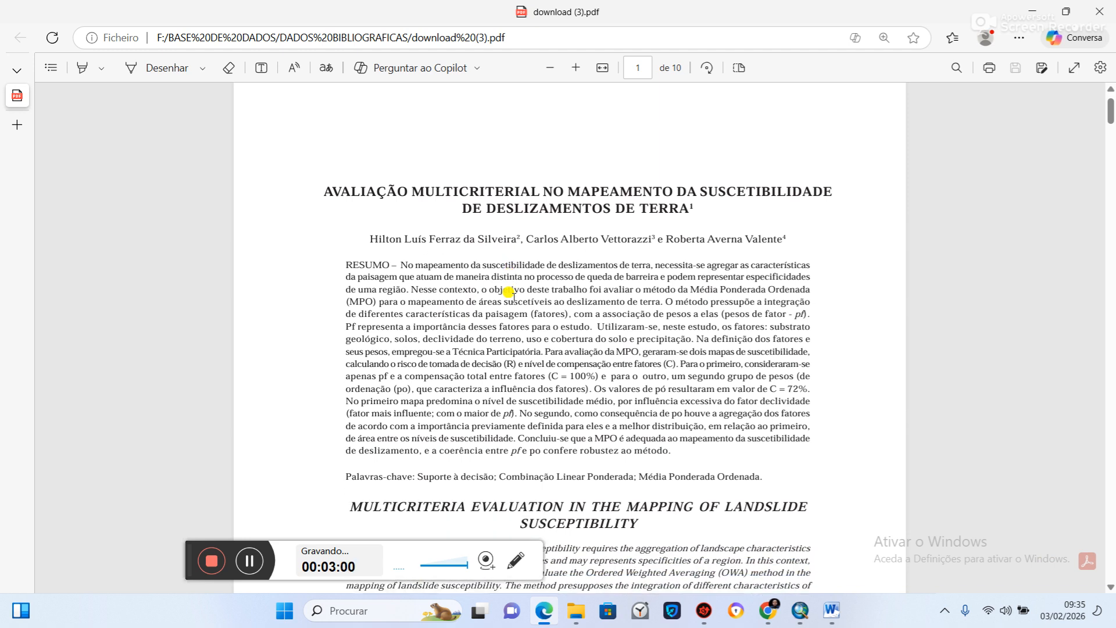
scroll(530, 294, down, 15)
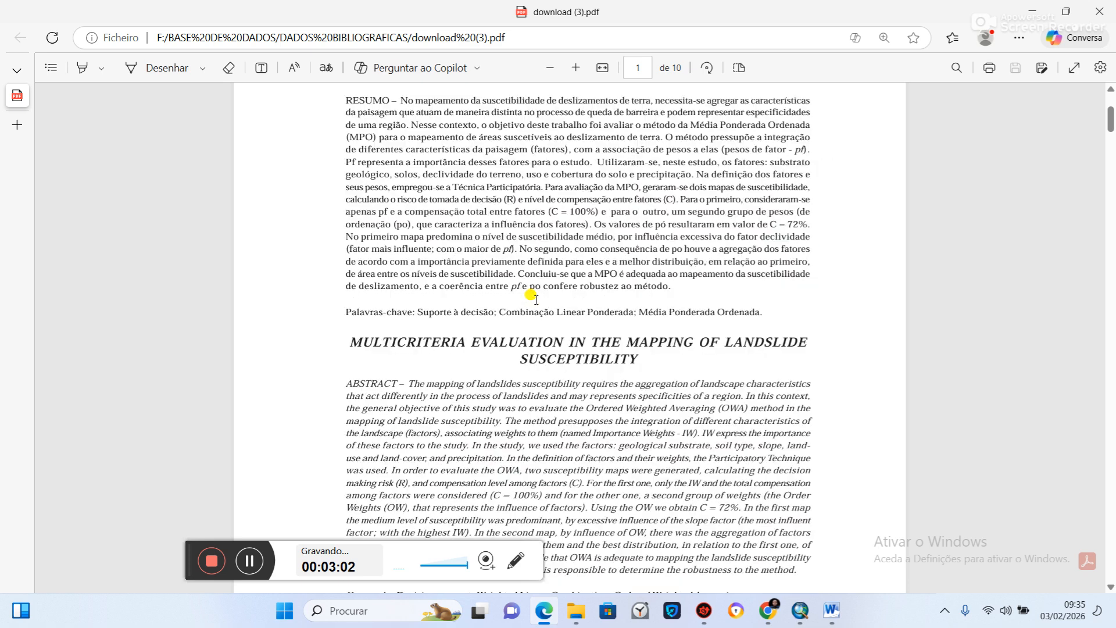
scroll(531, 294, down, 15)
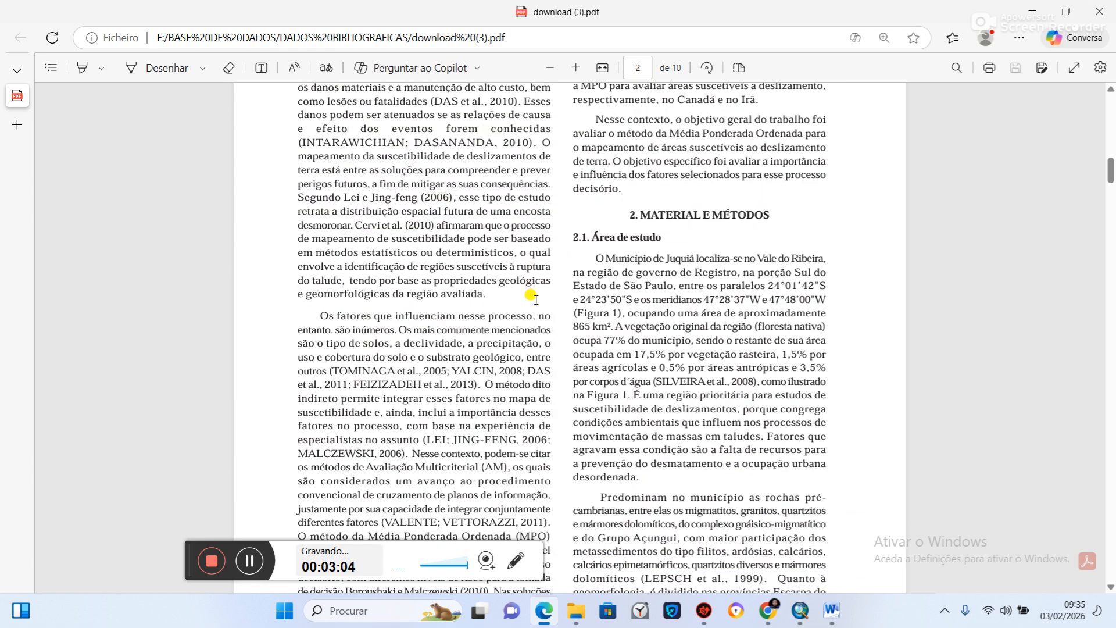
scroll(531, 295, down, 3)
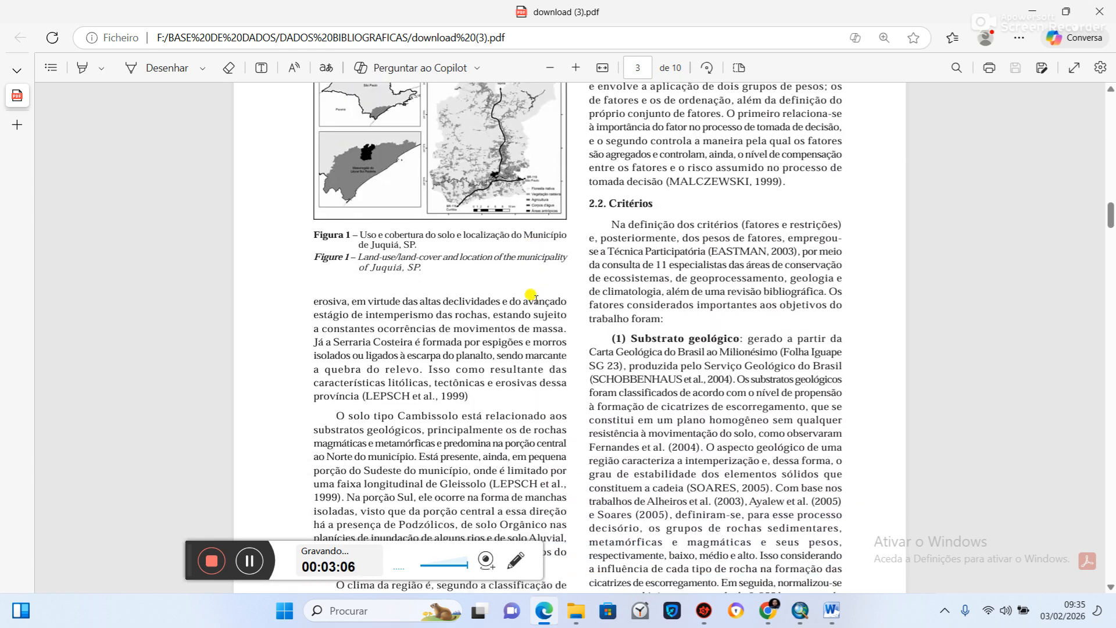
scroll(607, 273, down, 4)
scroll(608, 273, down, 1)
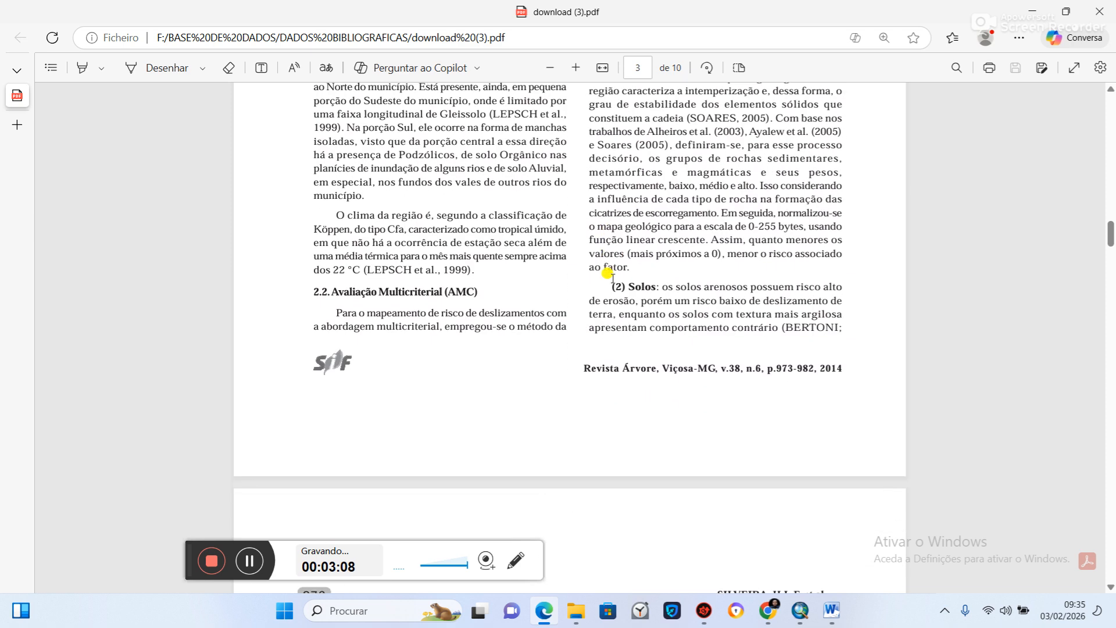
scroll(616, 279, down, 5)
scroll(630, 299, down, 5)
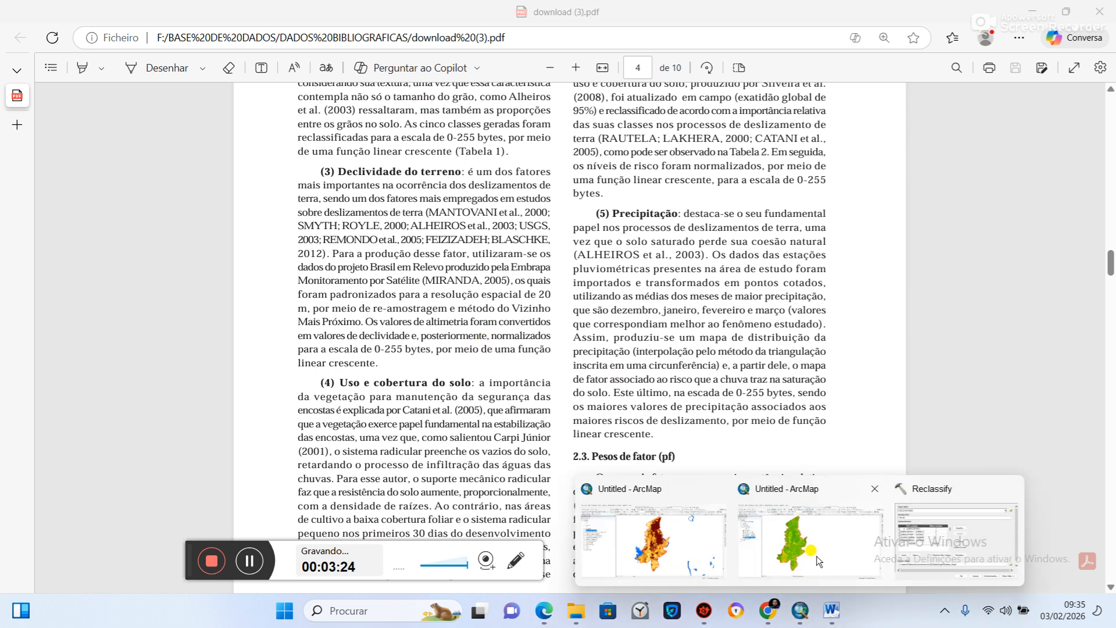
- Switch back to the slope map in ArcMap and compare the DECLIVIDADE legend classes with the new values in the reclassification table
click(817, 550)
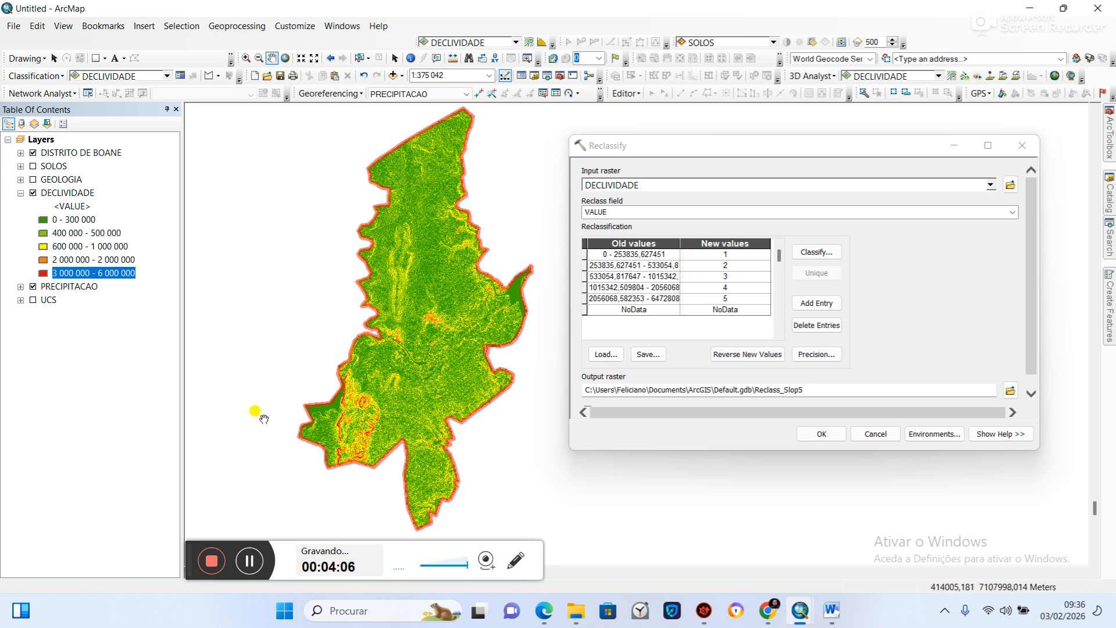
click(76, 221)
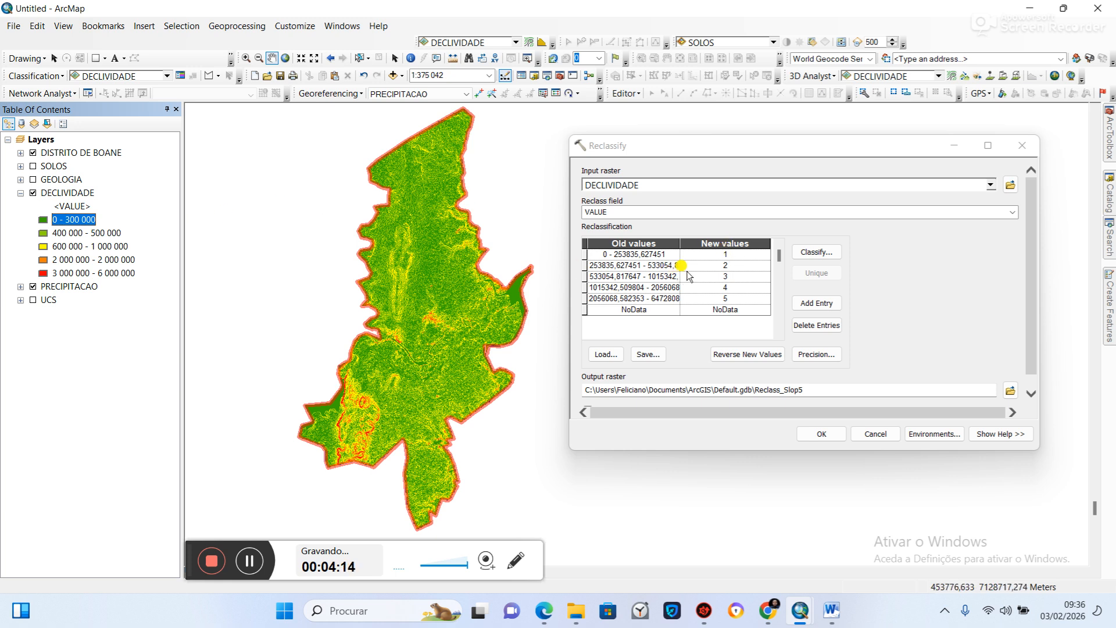
click(722, 255)
click(724, 298)
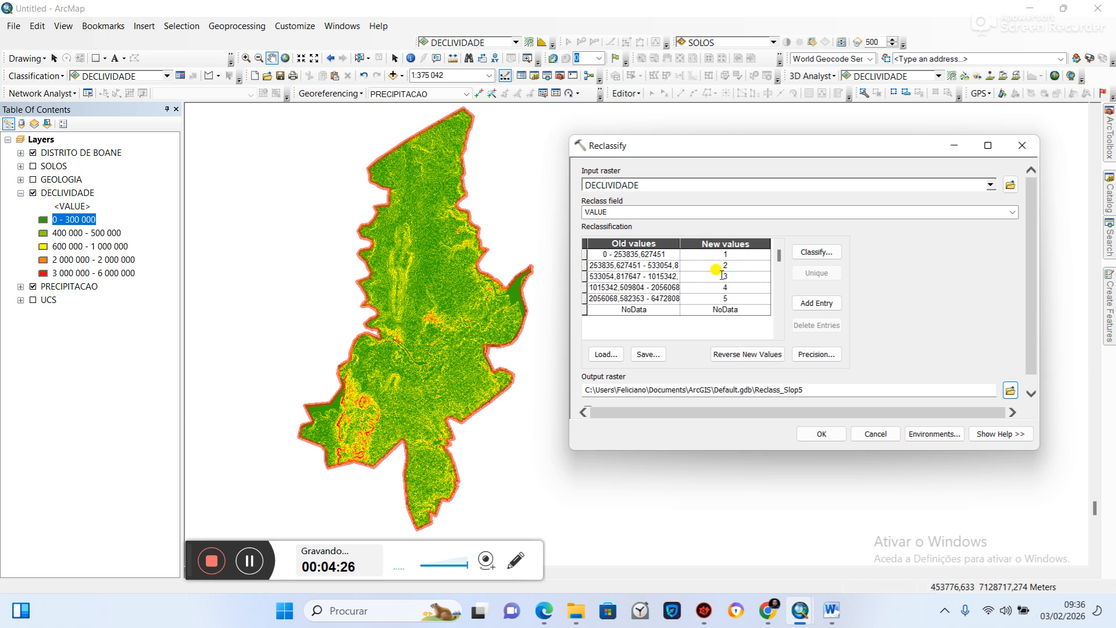
double_click(730, 298)
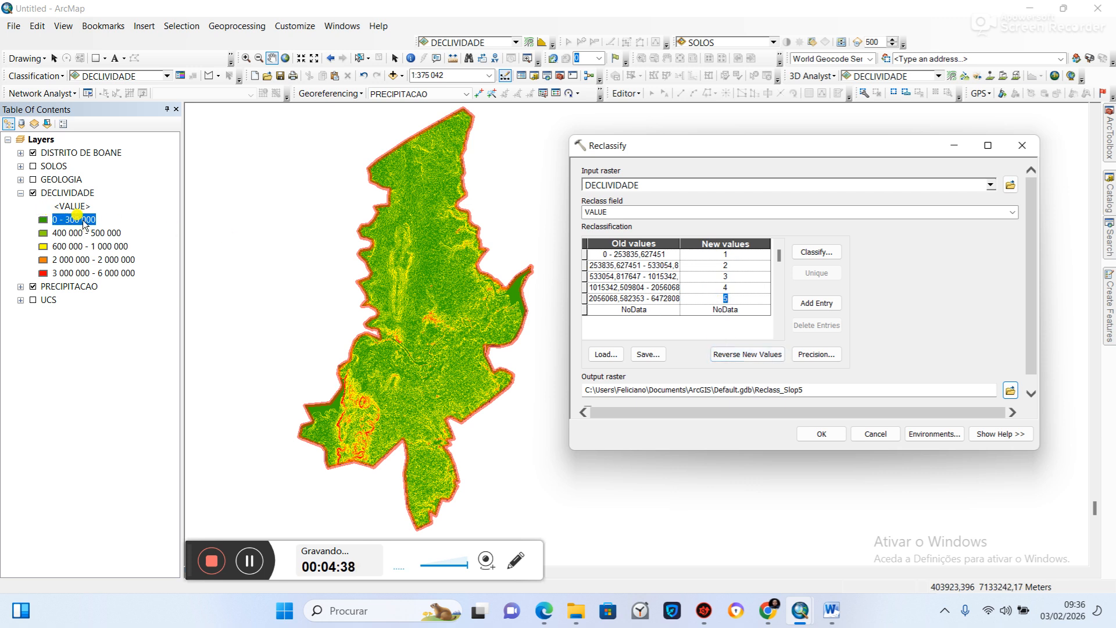
double_click(724, 255)
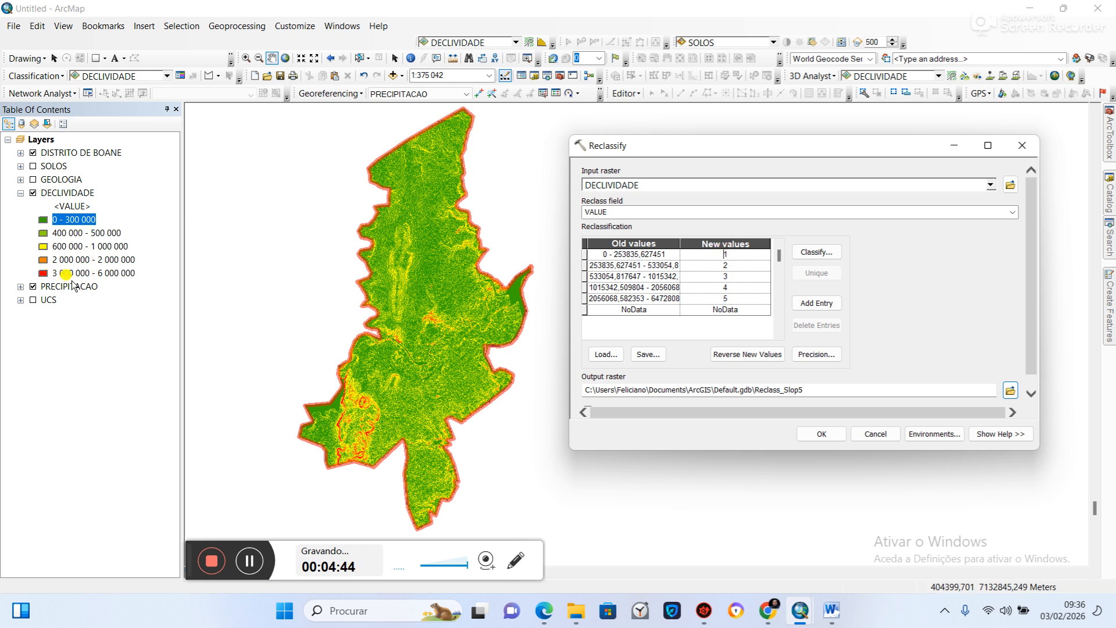
click(60, 273)
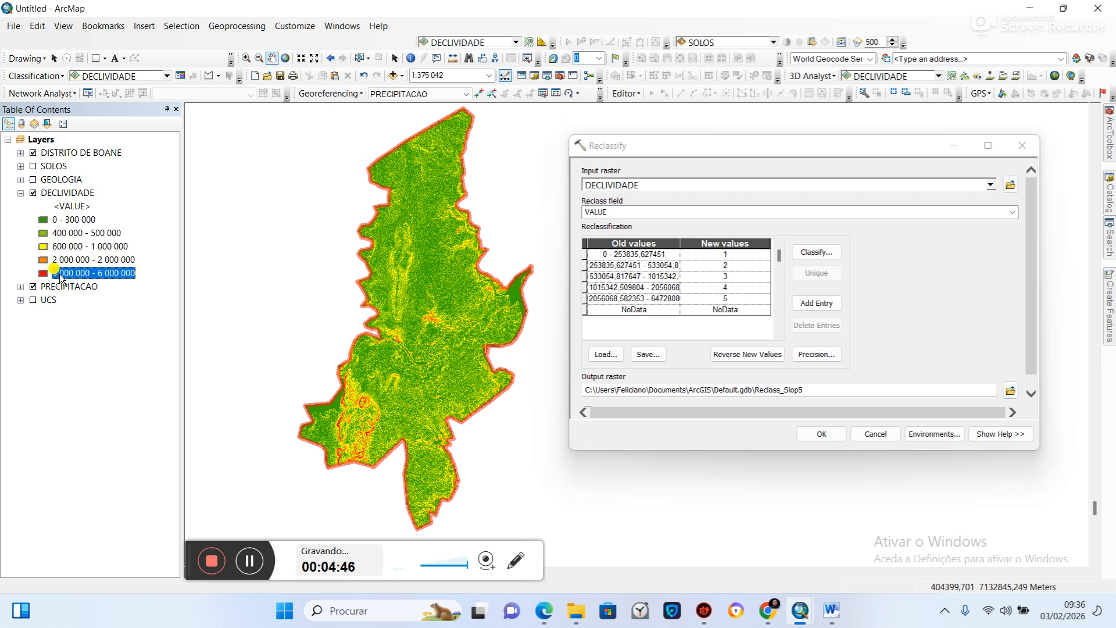
click(106, 272)
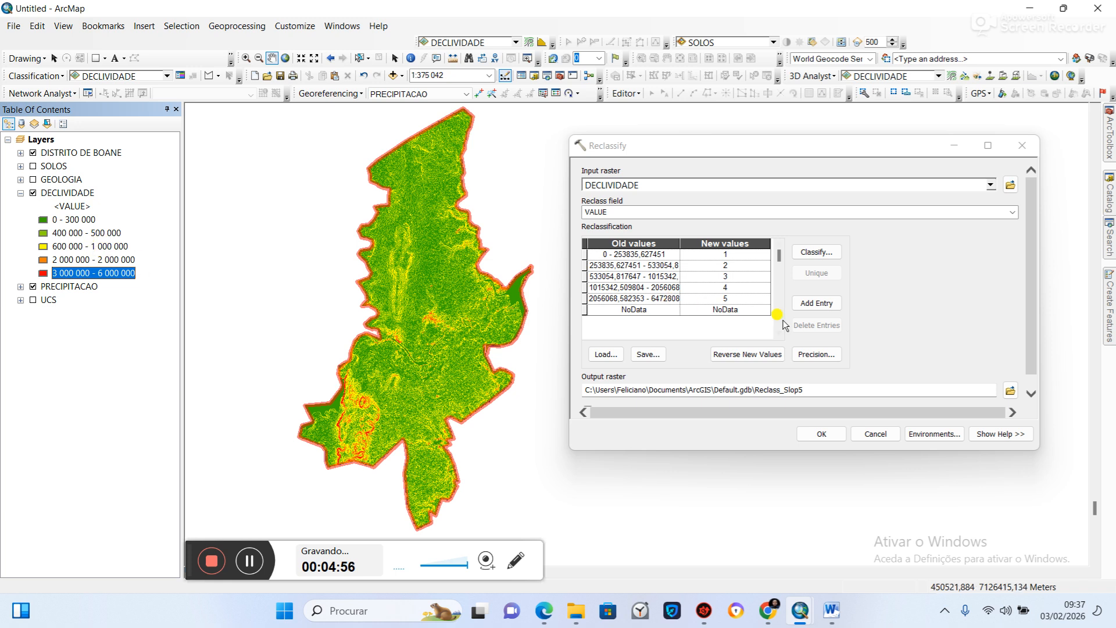
- Save the output raster as Declividade.Boane.Reclass.tif in the DADOS MATRICIAIS folder and run the reclassification
click(1010, 393)
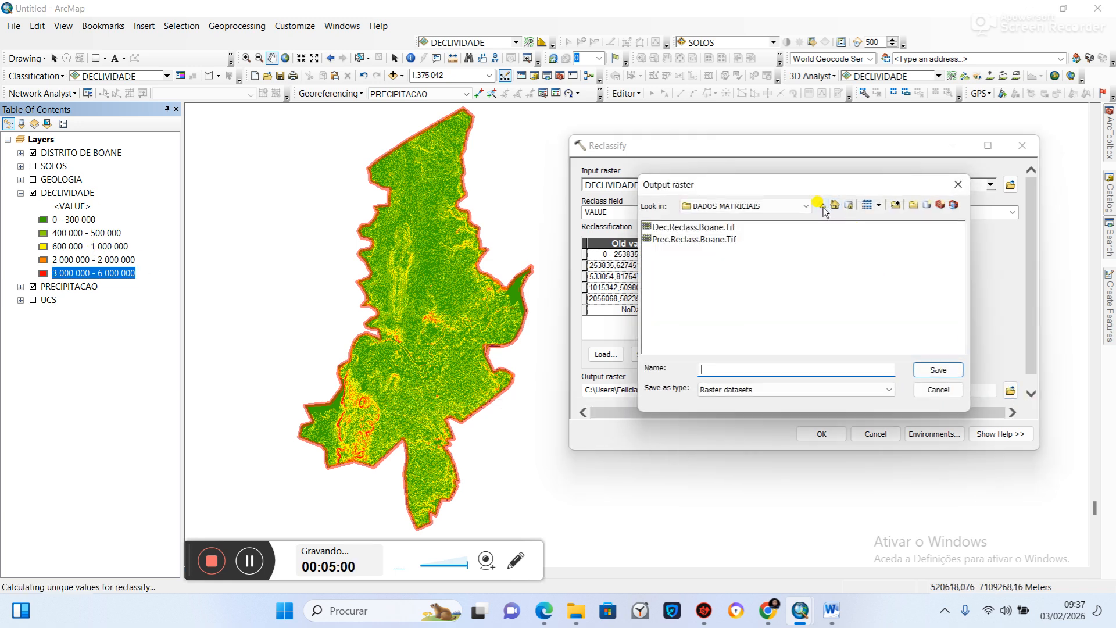
click(822, 206)
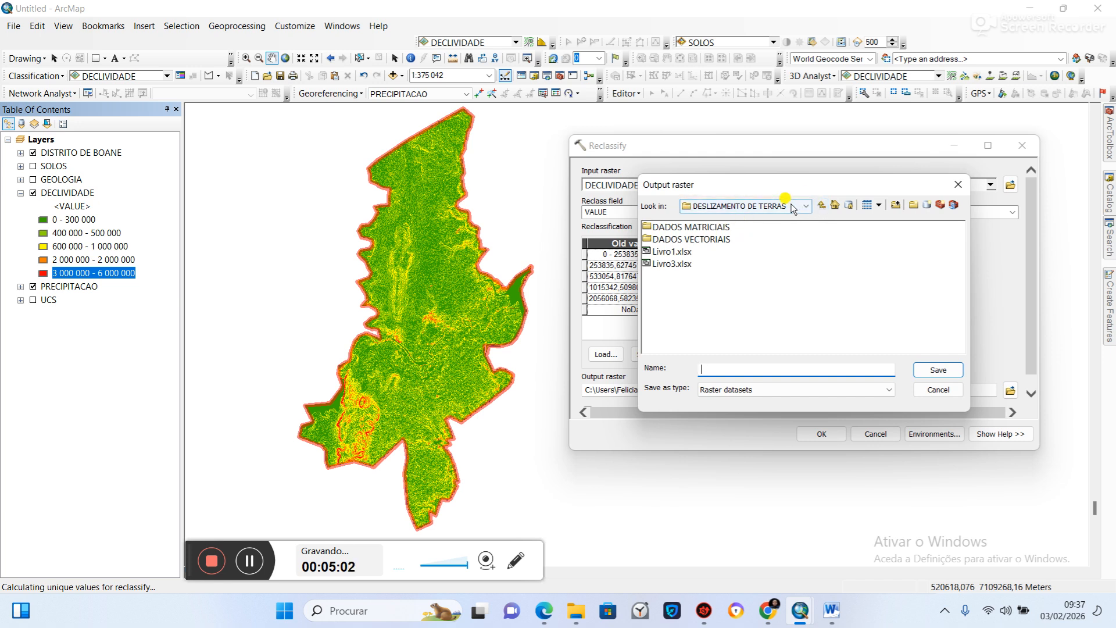
double_click(703, 228)
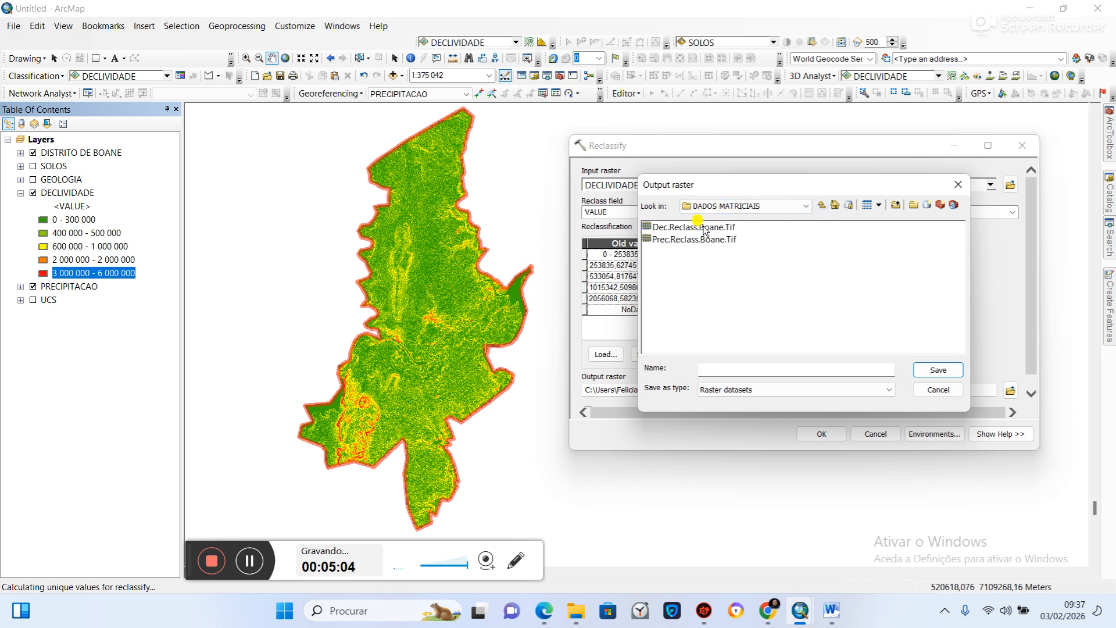
click(723, 370)
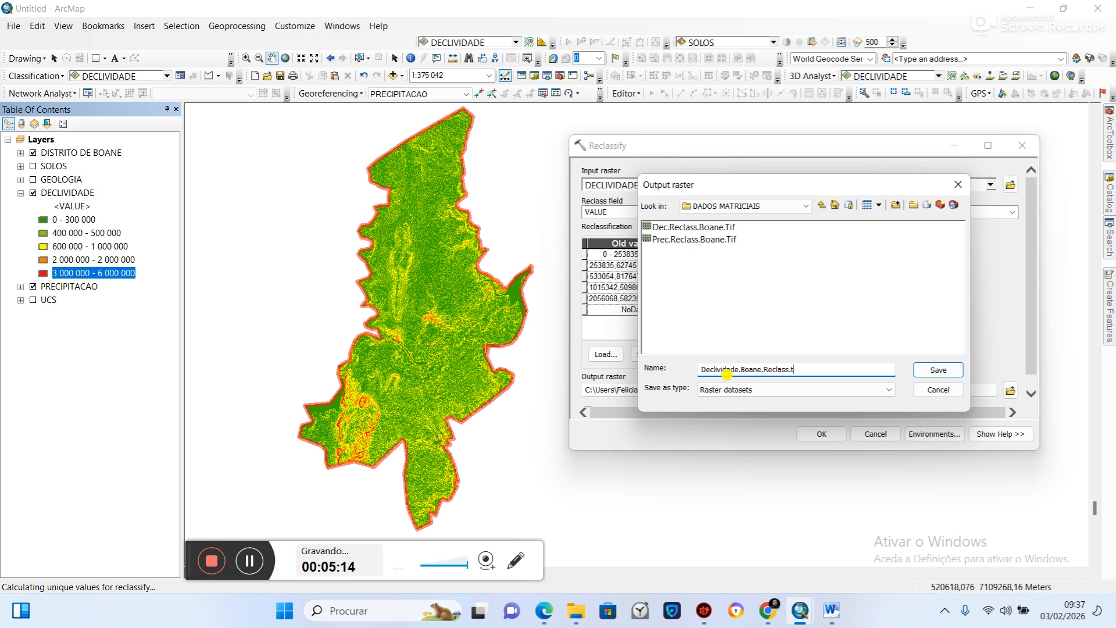
click(937, 370)
click(813, 432)
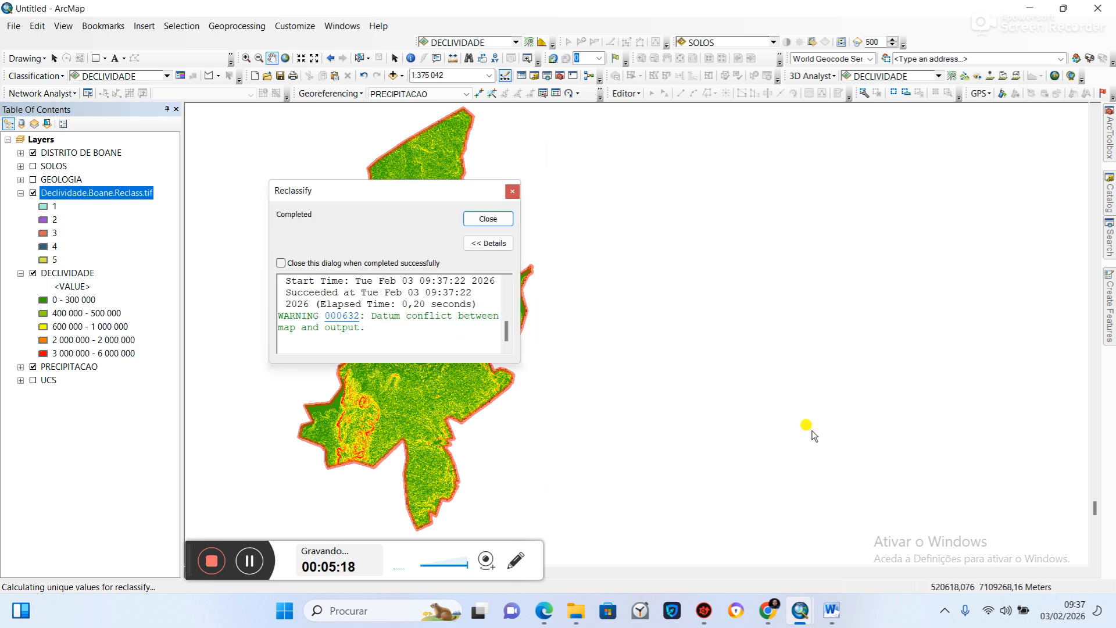
click(475, 219)
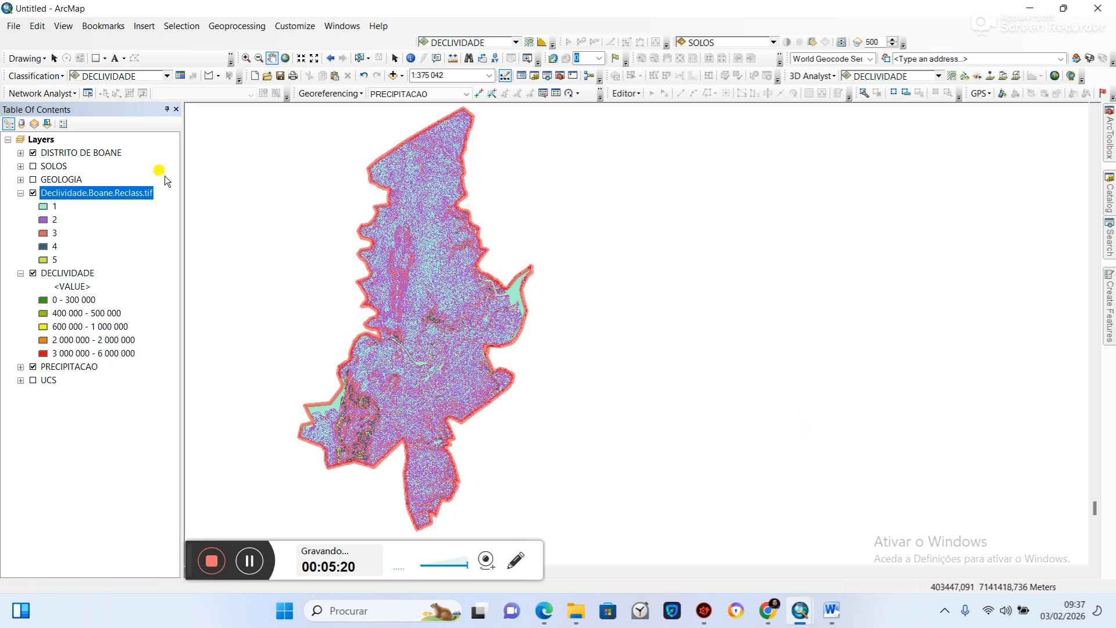
- Symbolize Declividade.Boane.Reclass.tif as Classified with 5 classes and a green-yellow-red color ramp
right_click(138, 199)
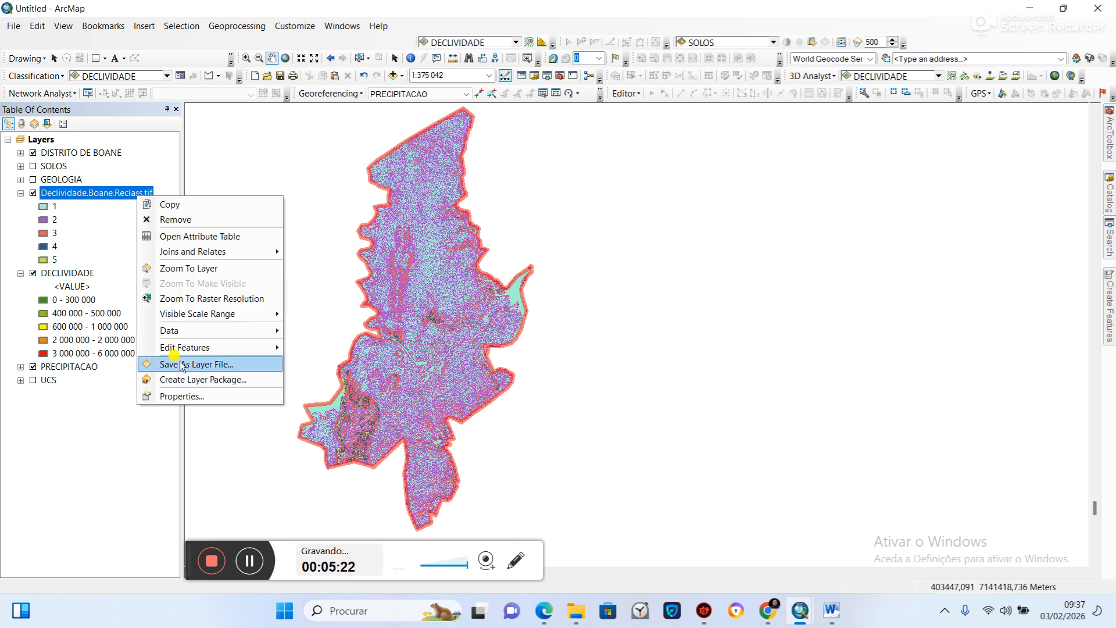
click(169, 392)
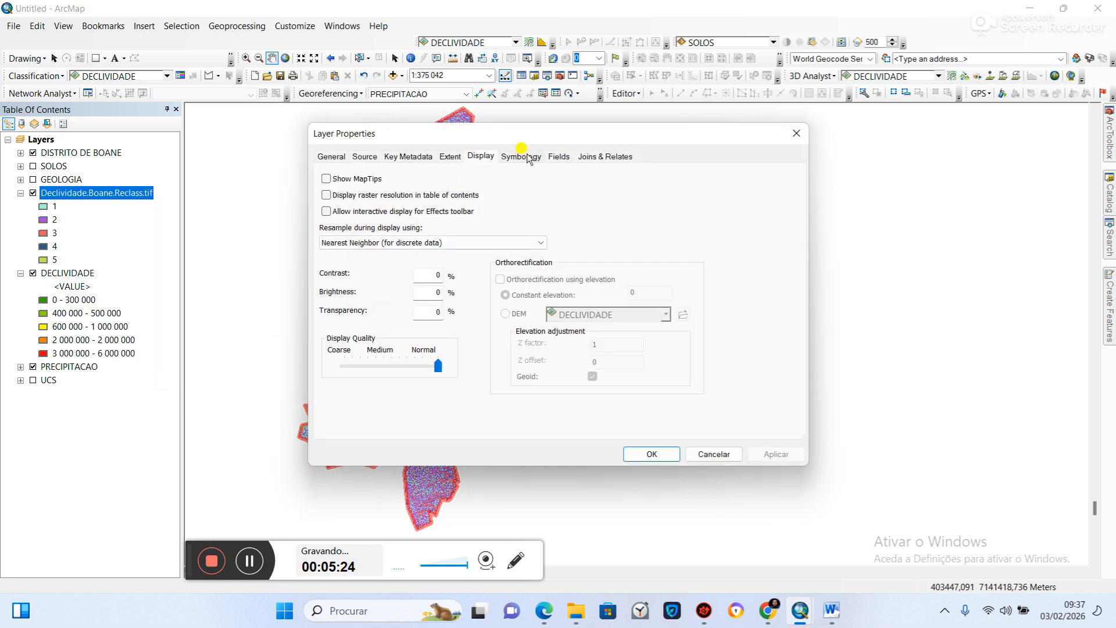
click(522, 154)
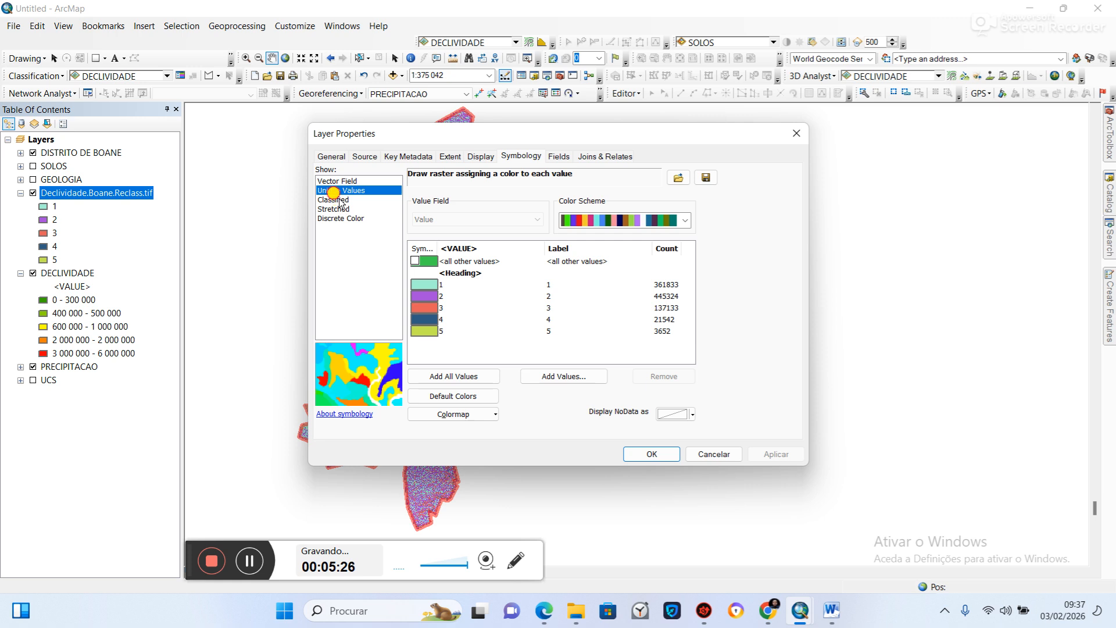
click(333, 199)
click(616, 245)
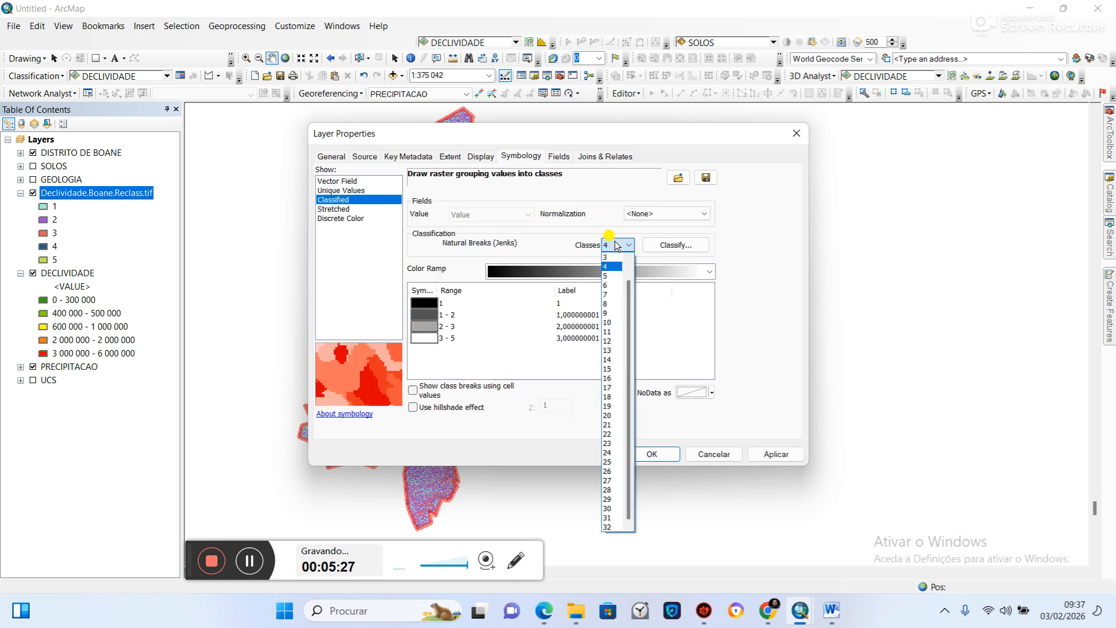
click(613, 276)
click(708, 272)
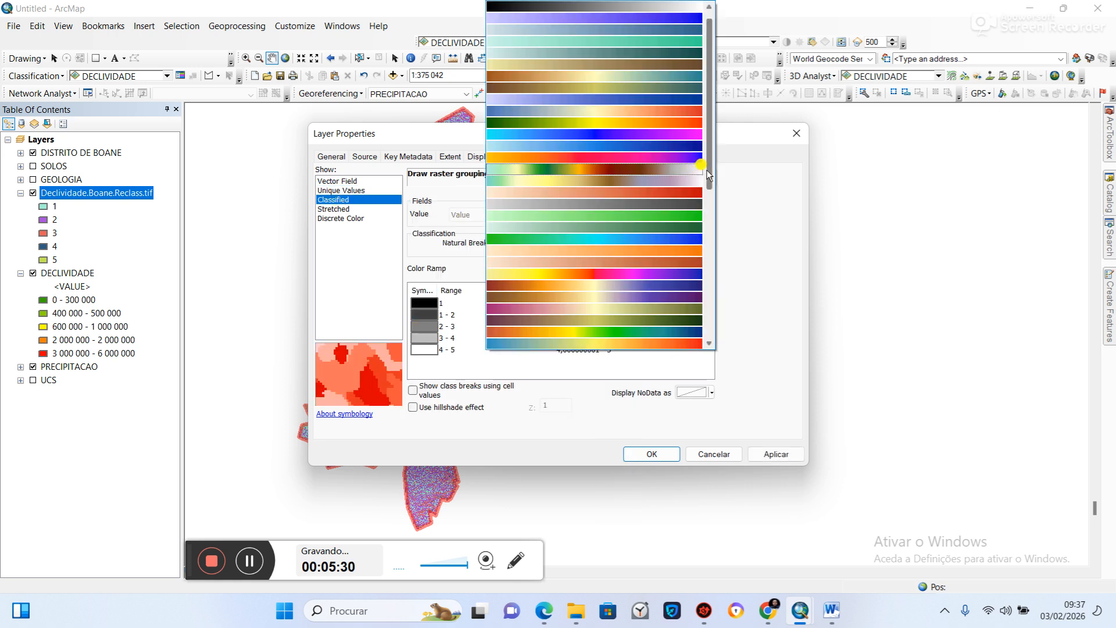
drag(706, 170, 740, 309)
click(665, 219)
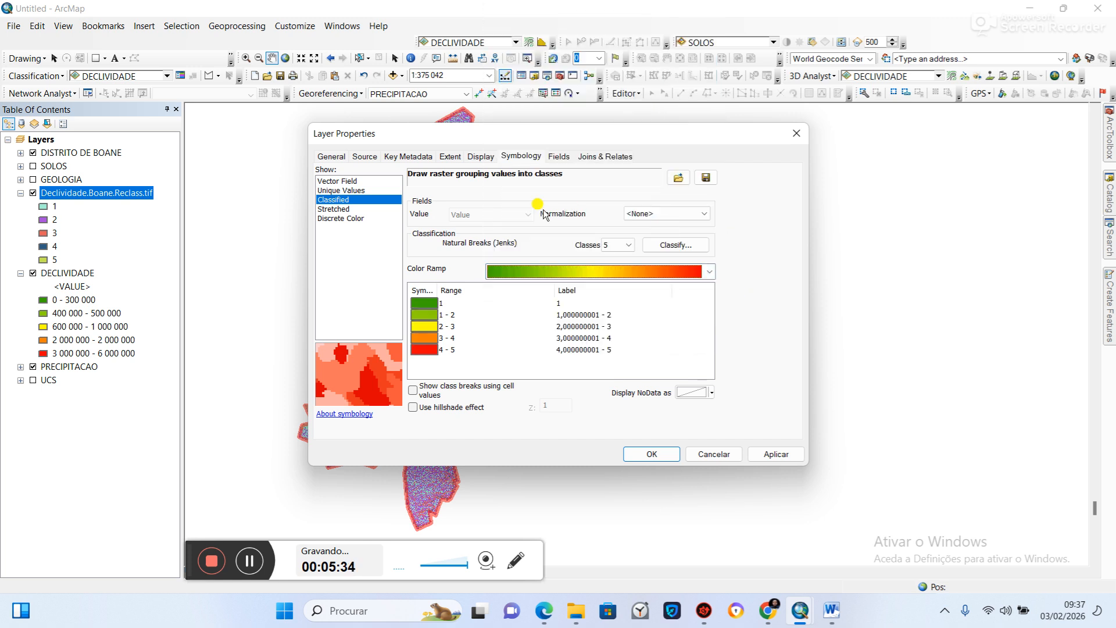
- Set the display resampling of Declividade.Boane.Reclass.tif to Bilinear Interpolation (for continuous data) and apply the layer properties
click(475, 162)
click(419, 243)
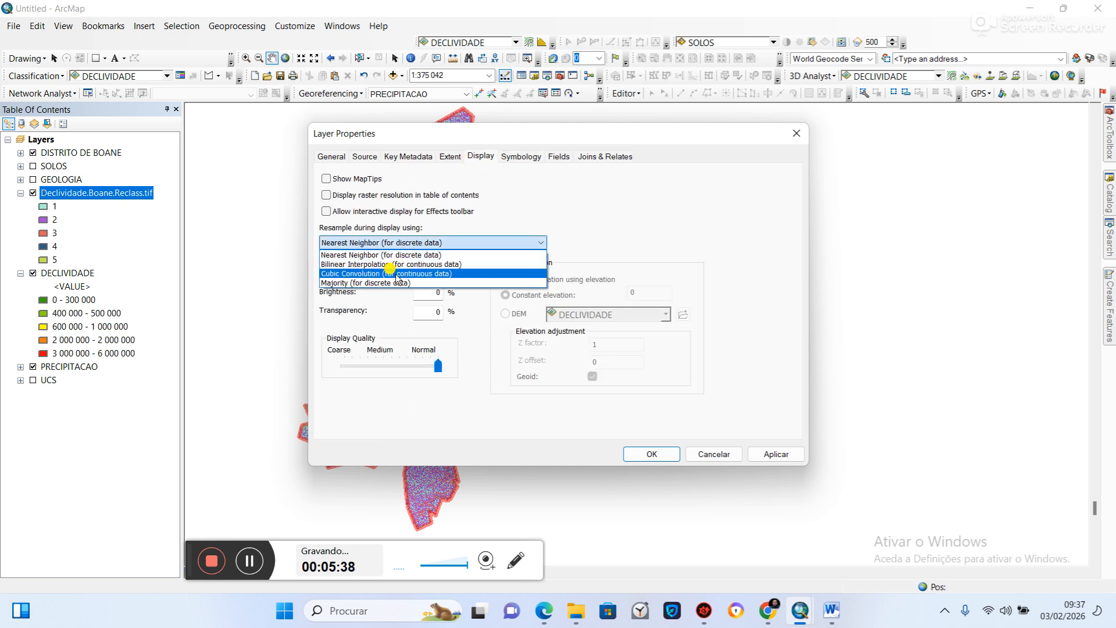
click(407, 264)
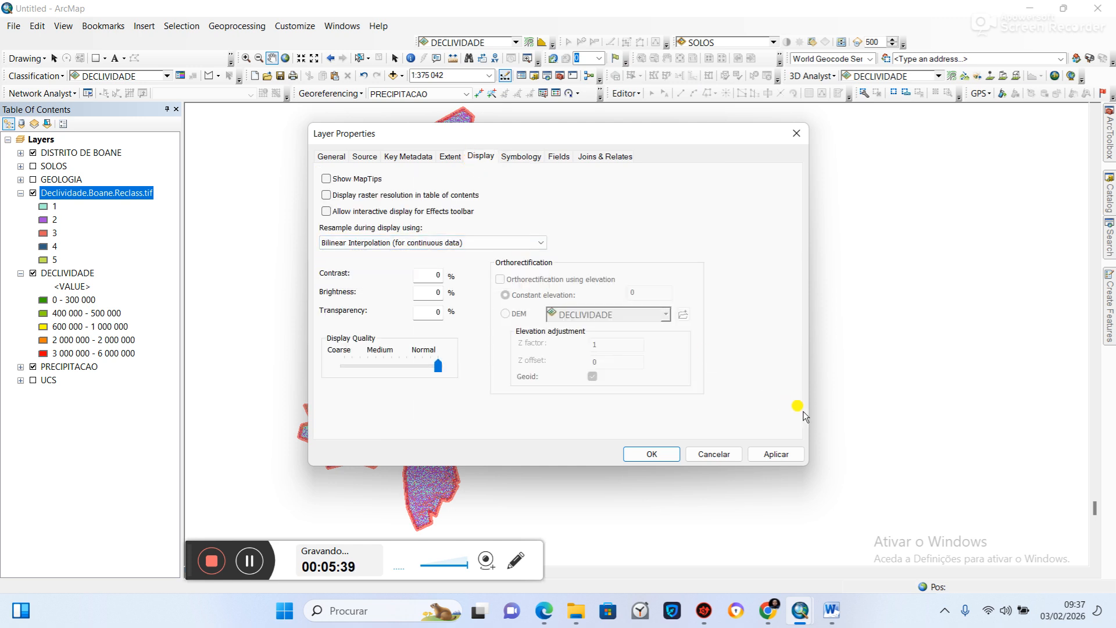
click(776, 453)
click(649, 454)
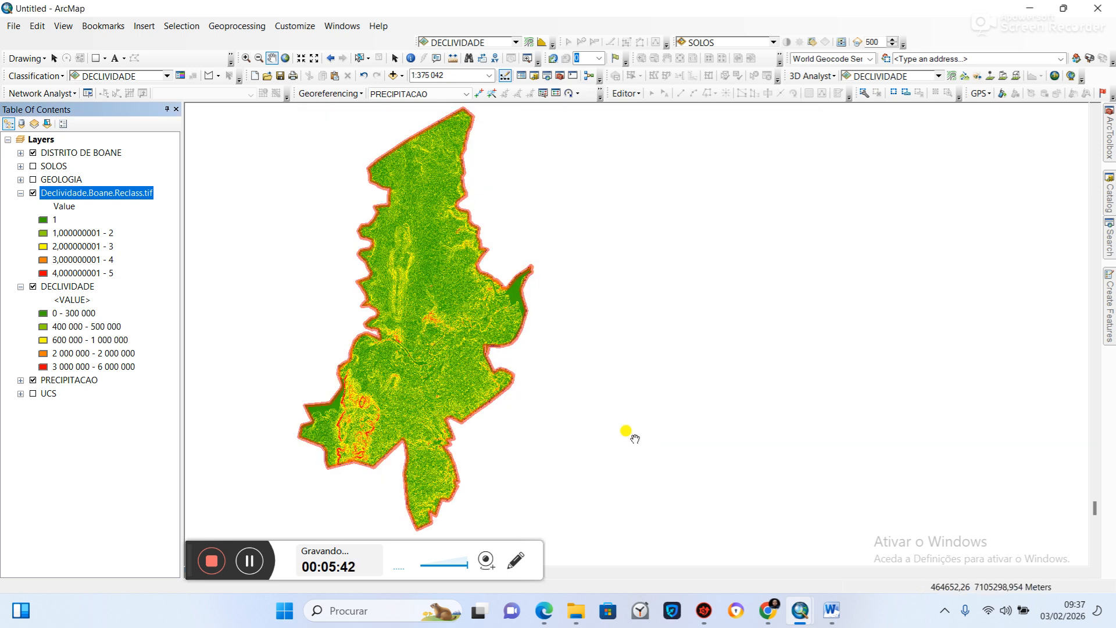
- Collapse the Declividade.Boane.Reclass.tif legend and start the Reclassify tool with PRECIPITACAO as the input raster
drag(437, 384, 546, 386)
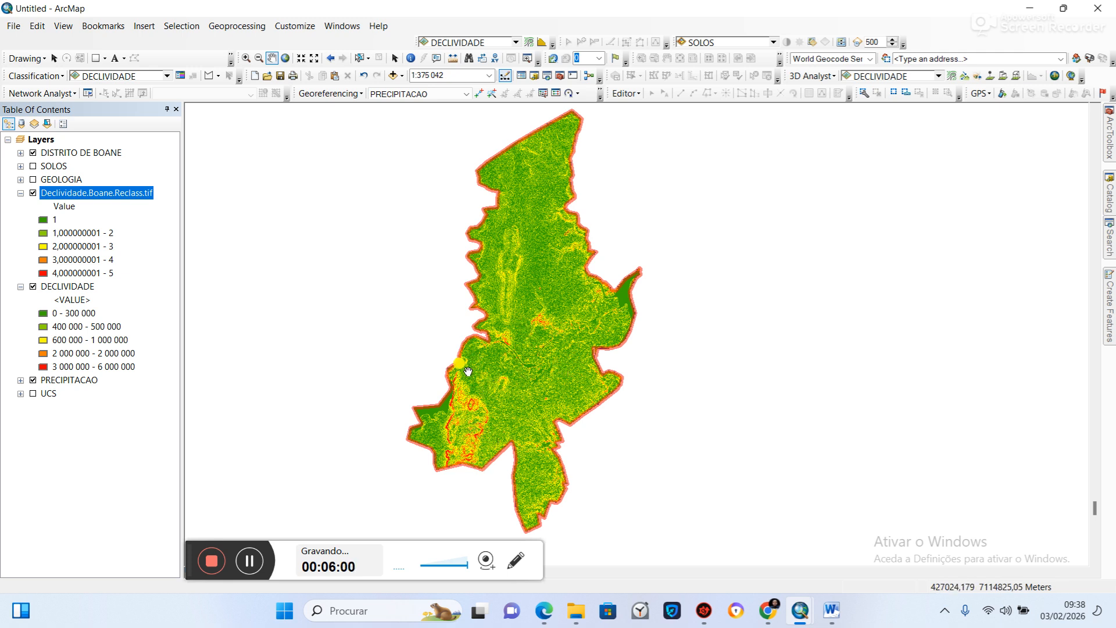
click(20, 193)
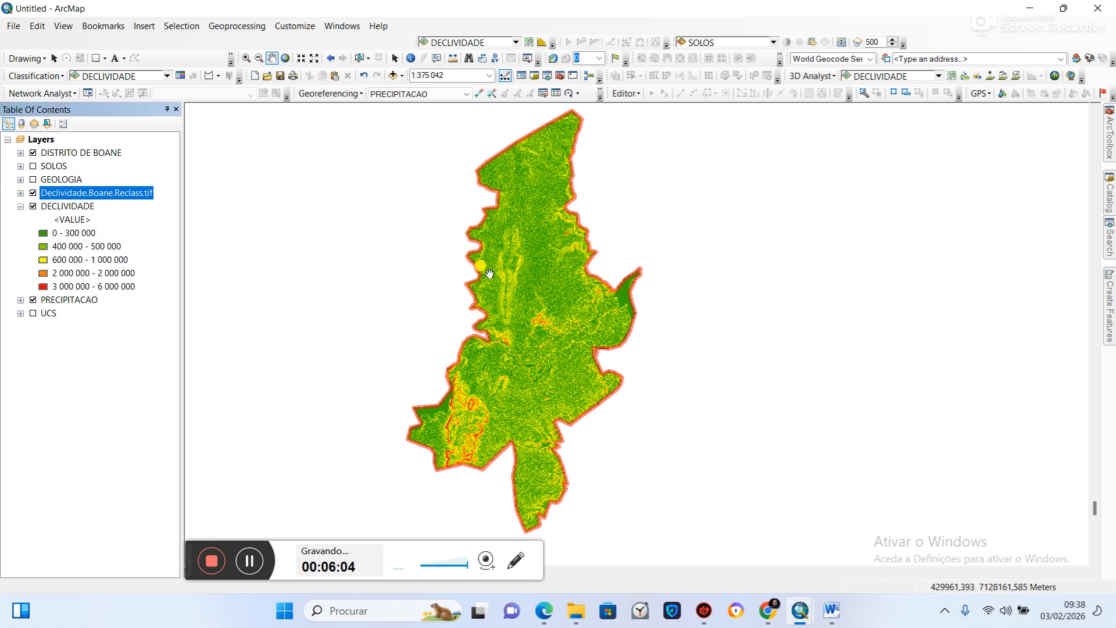
click(1110, 129)
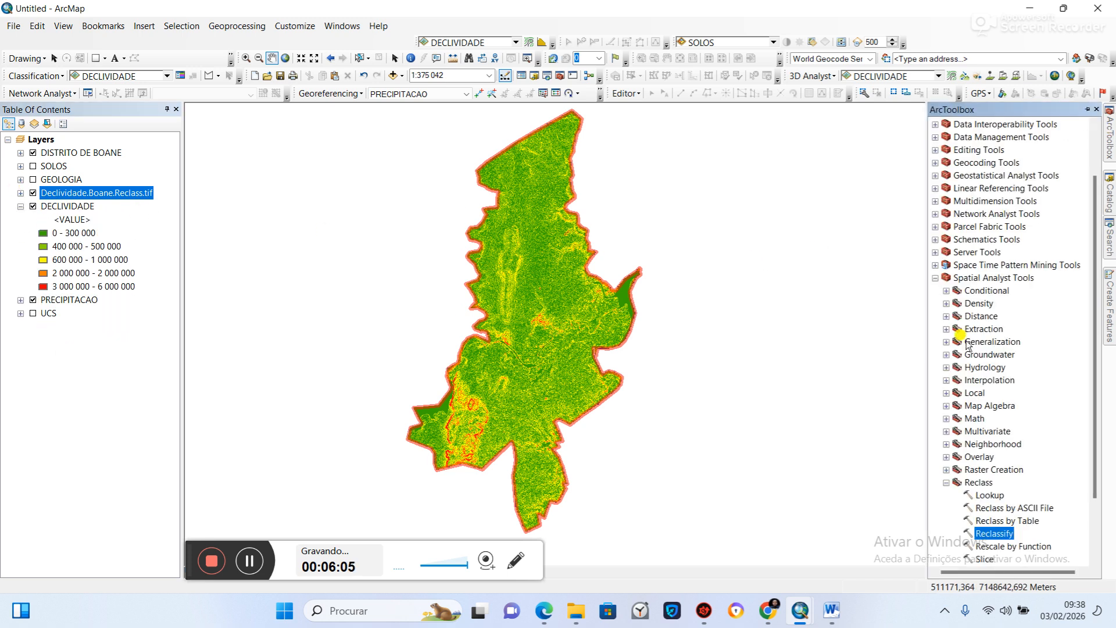
double_click(997, 533)
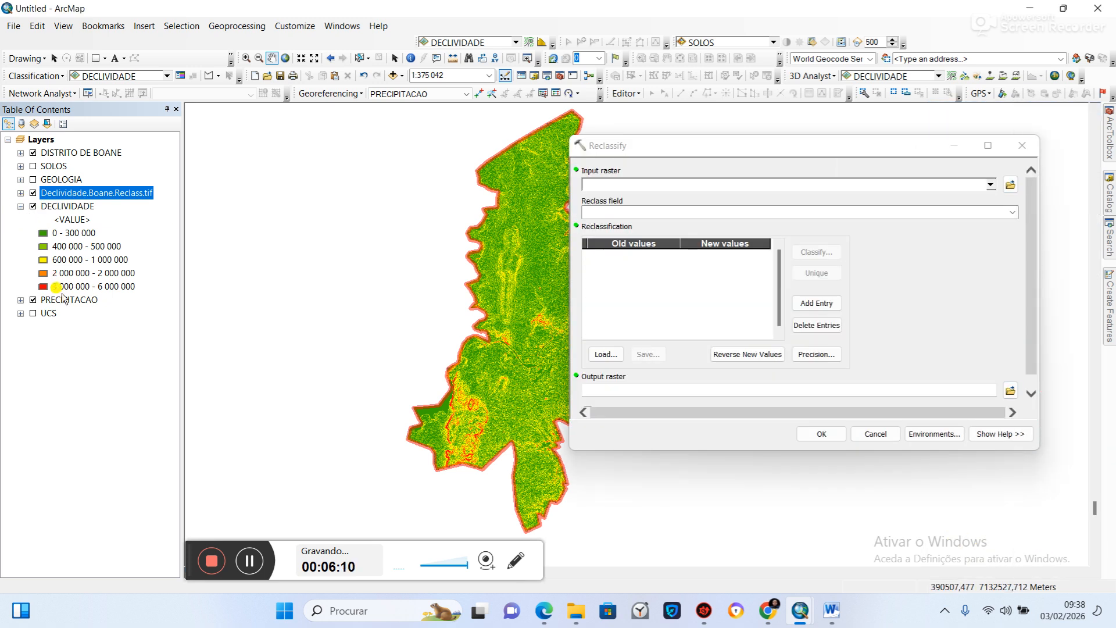
drag(62, 303, 605, 181)
- Hide the DECLIVIDADE and Declividade.Boane.Reclass.tif layers so the precipitation raster shows, and collapse the DECLIVIDADE legend
drag(506, 251, 392, 257)
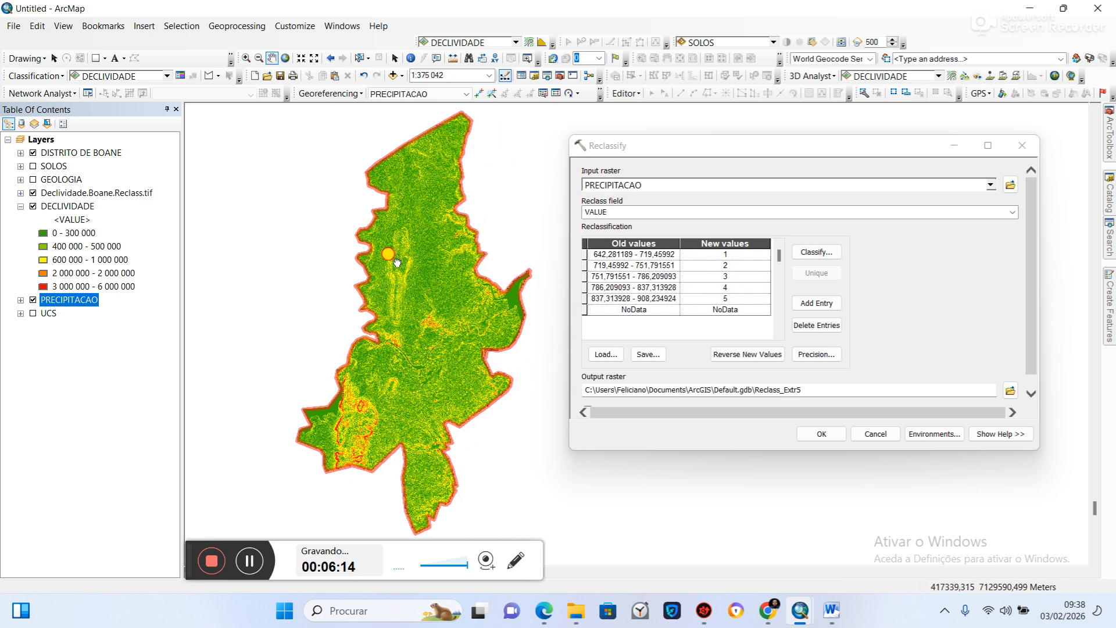
click(19, 207)
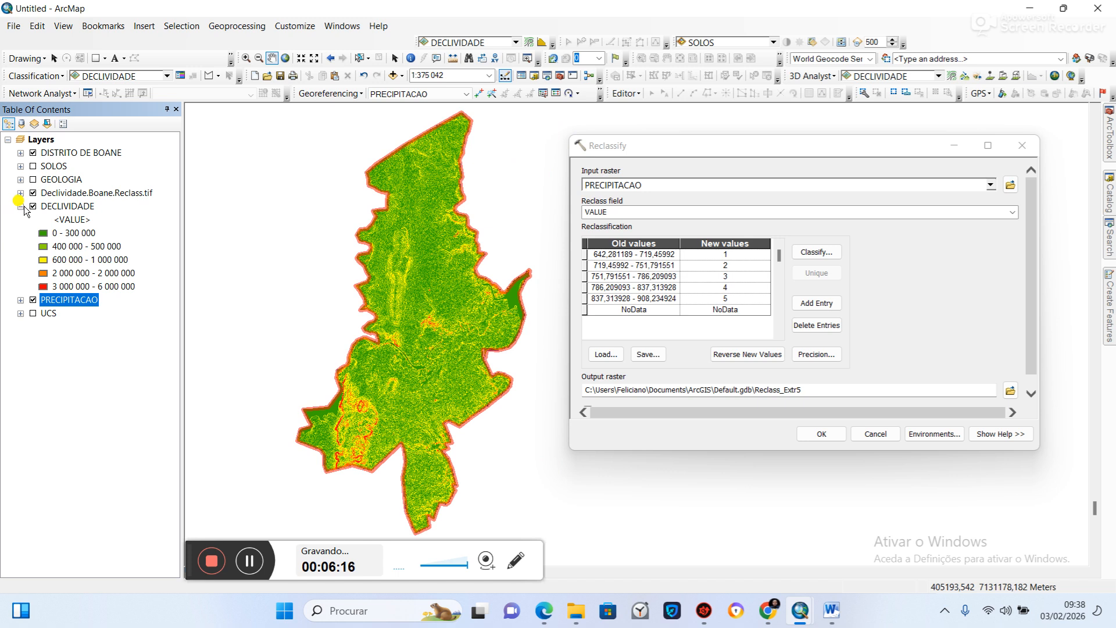
click(19, 206)
click(34, 206)
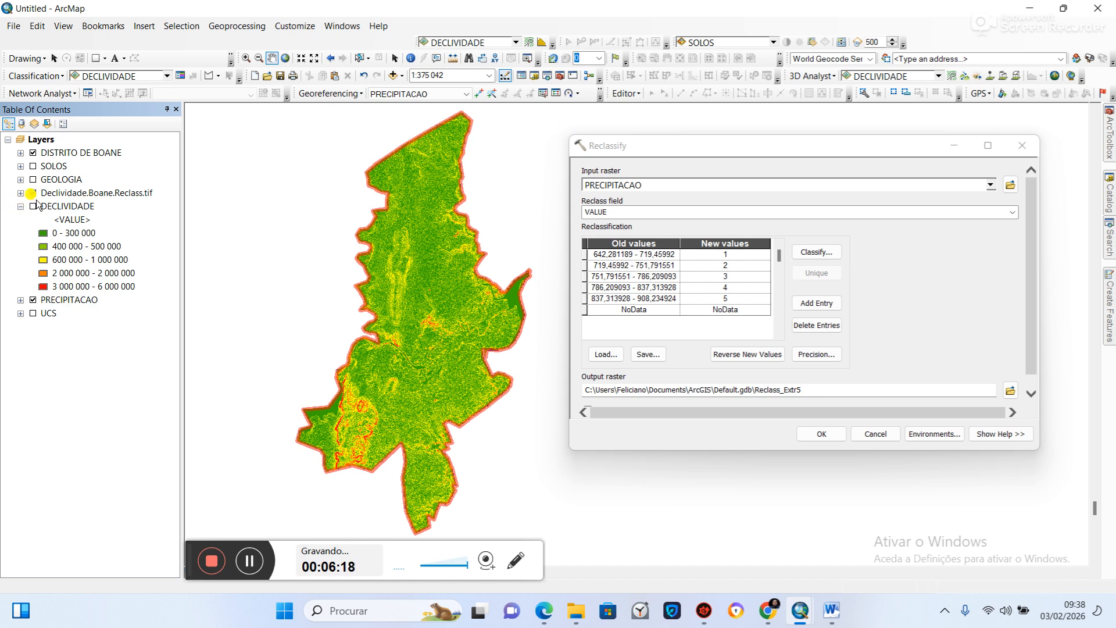
click(33, 193)
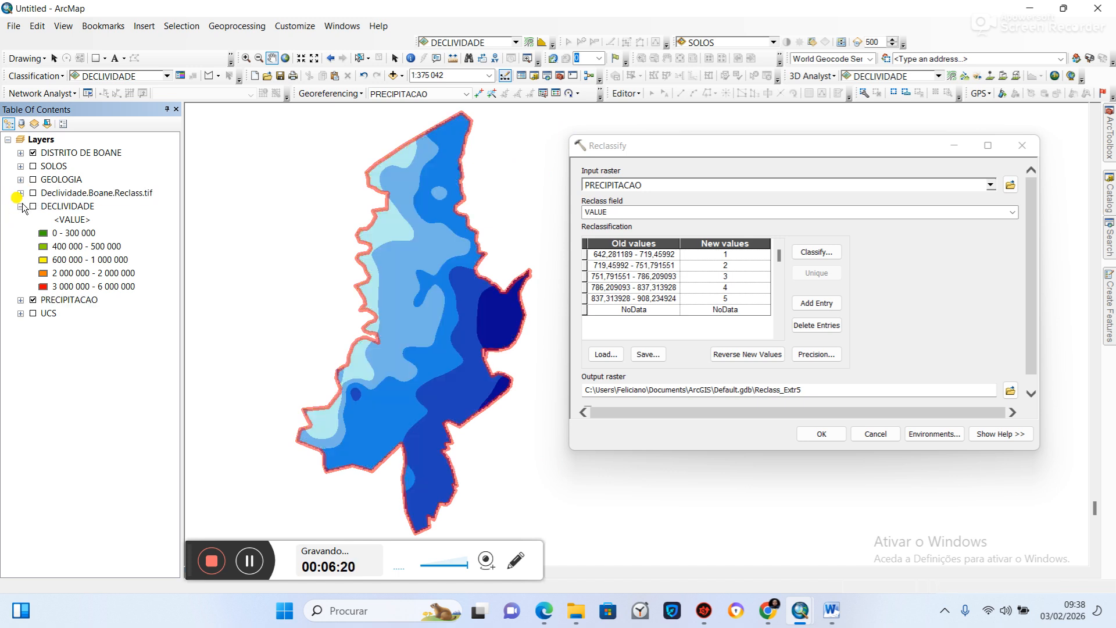
click(20, 206)
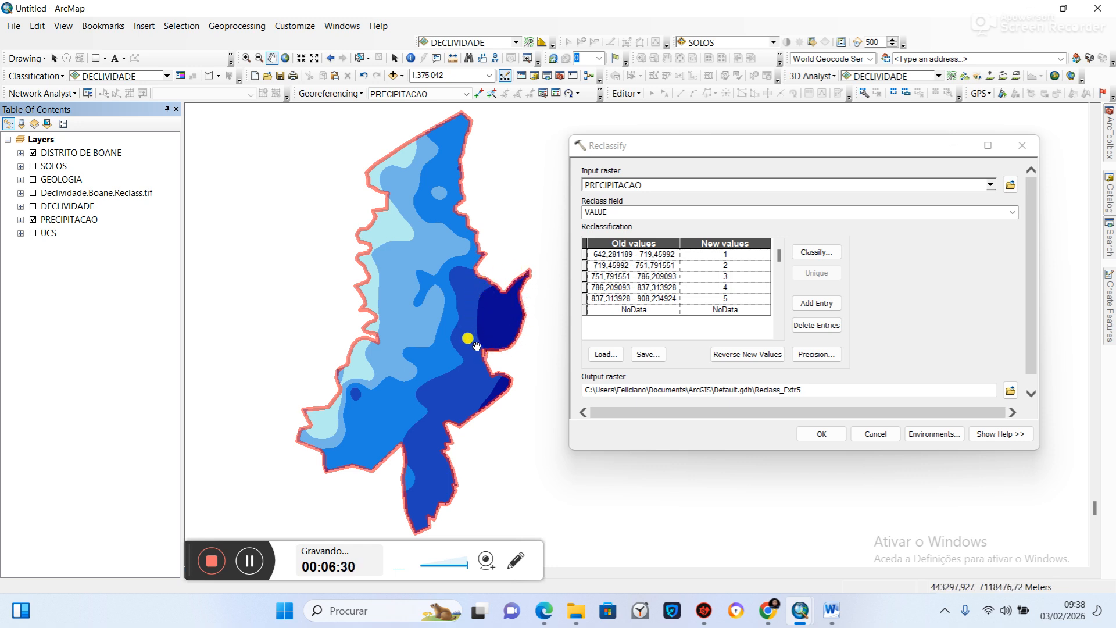
- Expand the PRECIPITACAO legend and compare its lowest and highest classes with the map and the reclassification table
click(21, 220)
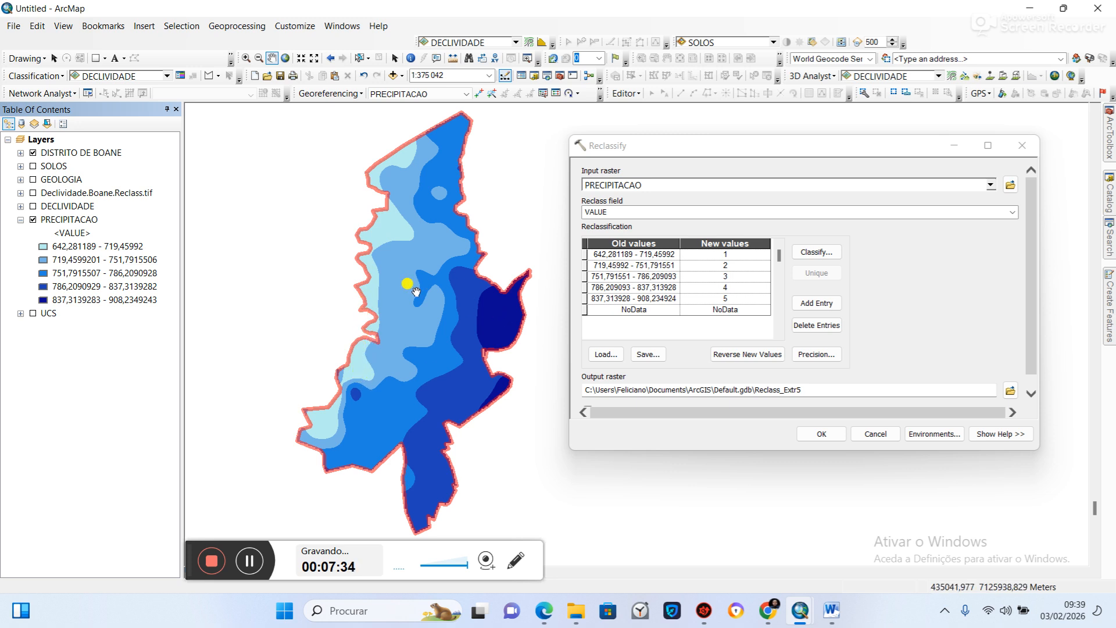
click(119, 247)
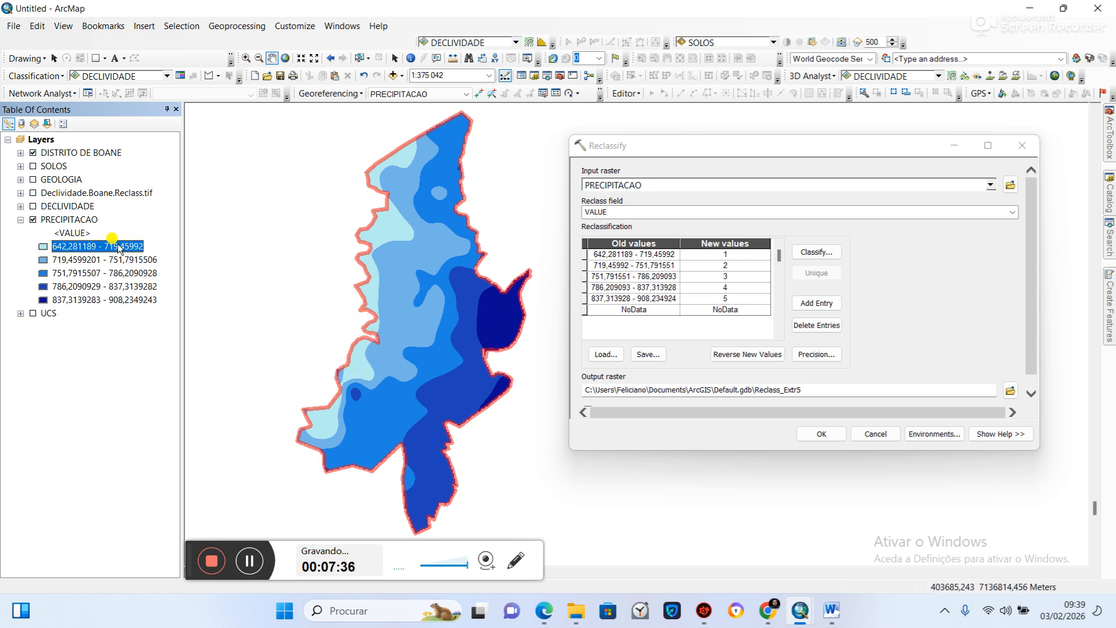
click(44, 302)
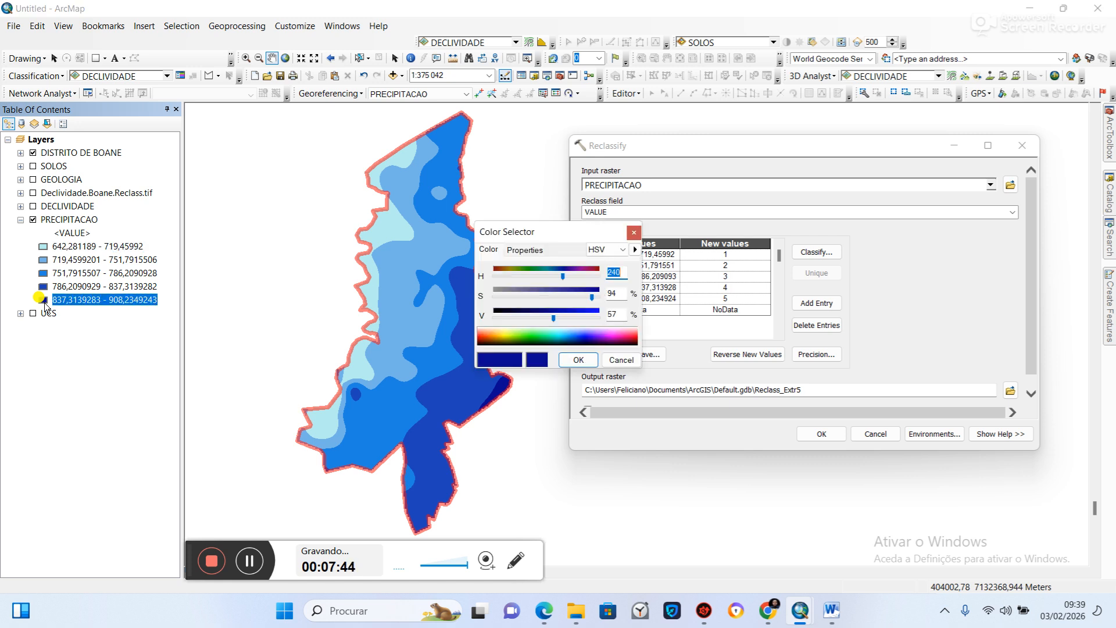
click(635, 234)
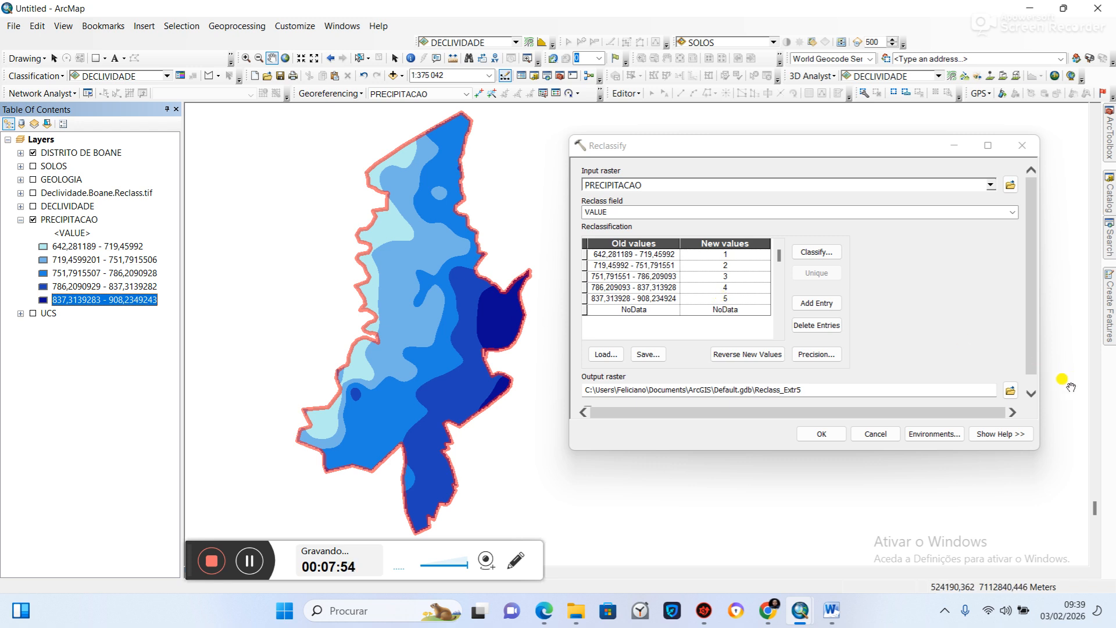
- Save the output raster as Precipitacao.Boane.Reclass.Tif in the DADOS MATRICIAIS folder and run the reclassification
click(1010, 391)
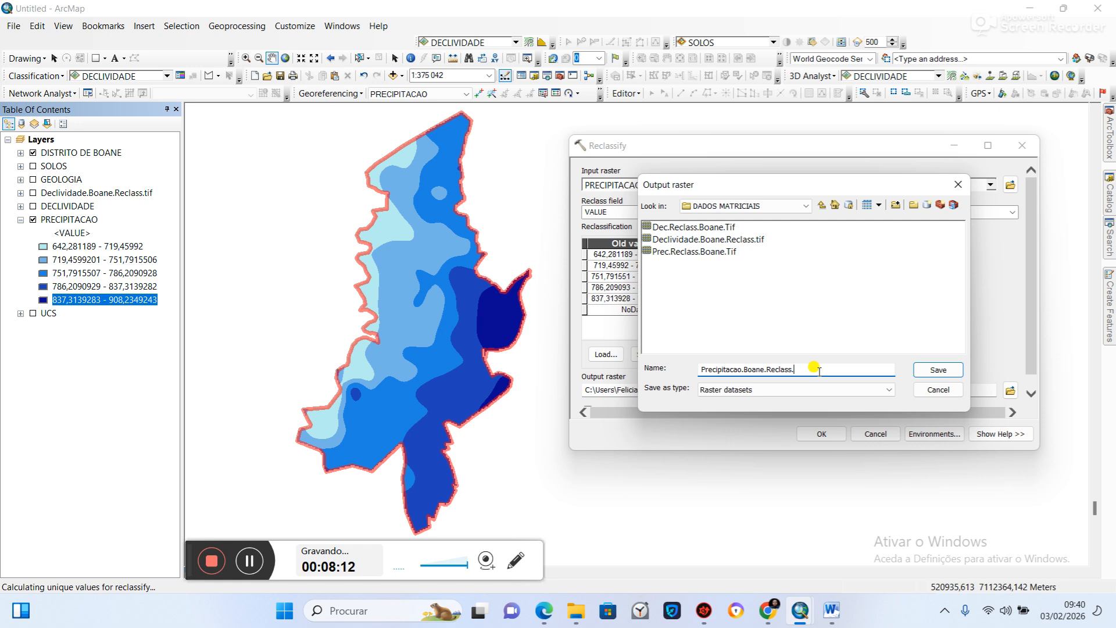
click(931, 369)
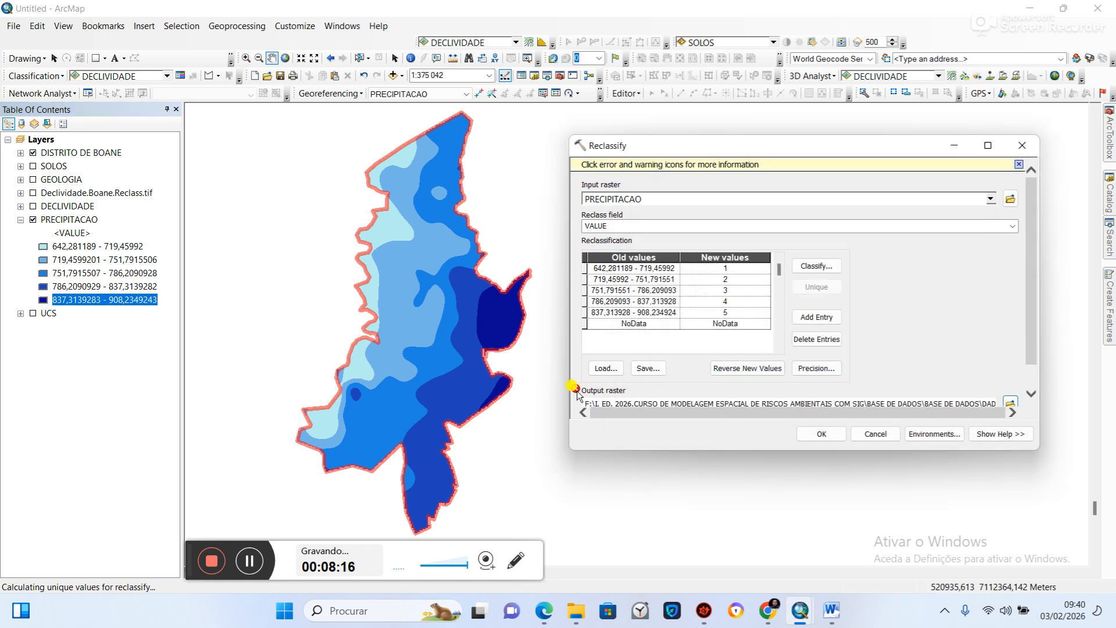
click(1011, 402)
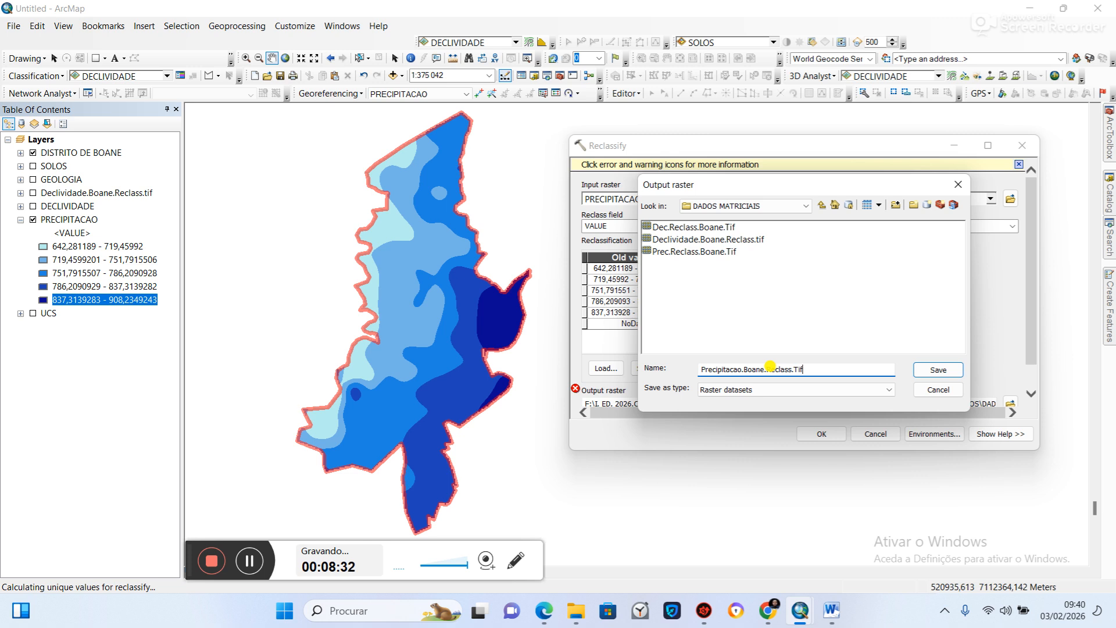
click(937, 369)
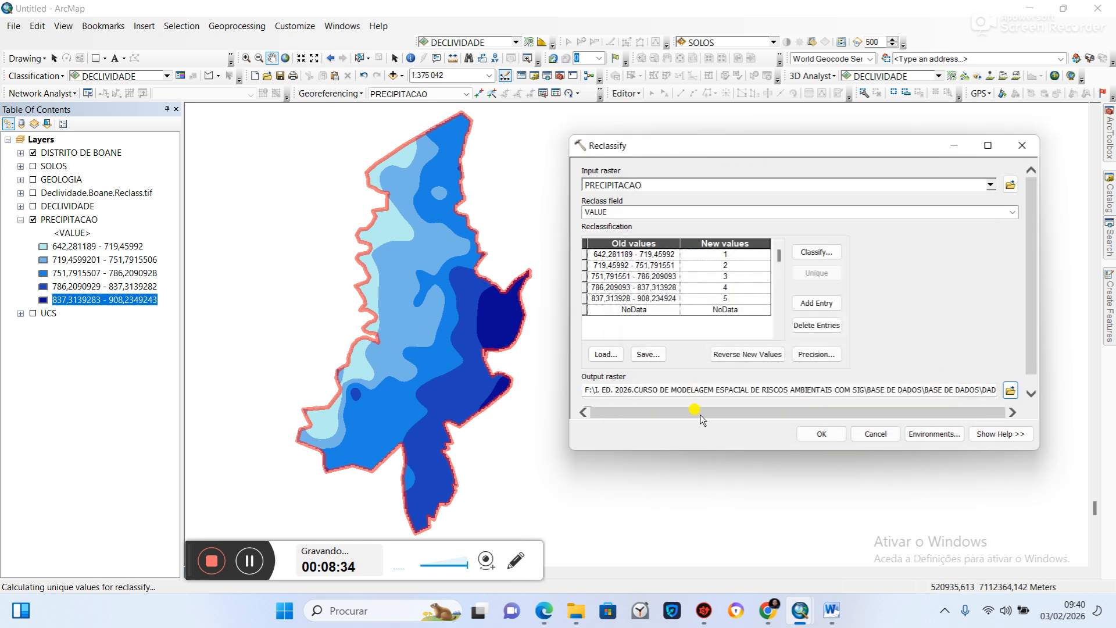
click(809, 439)
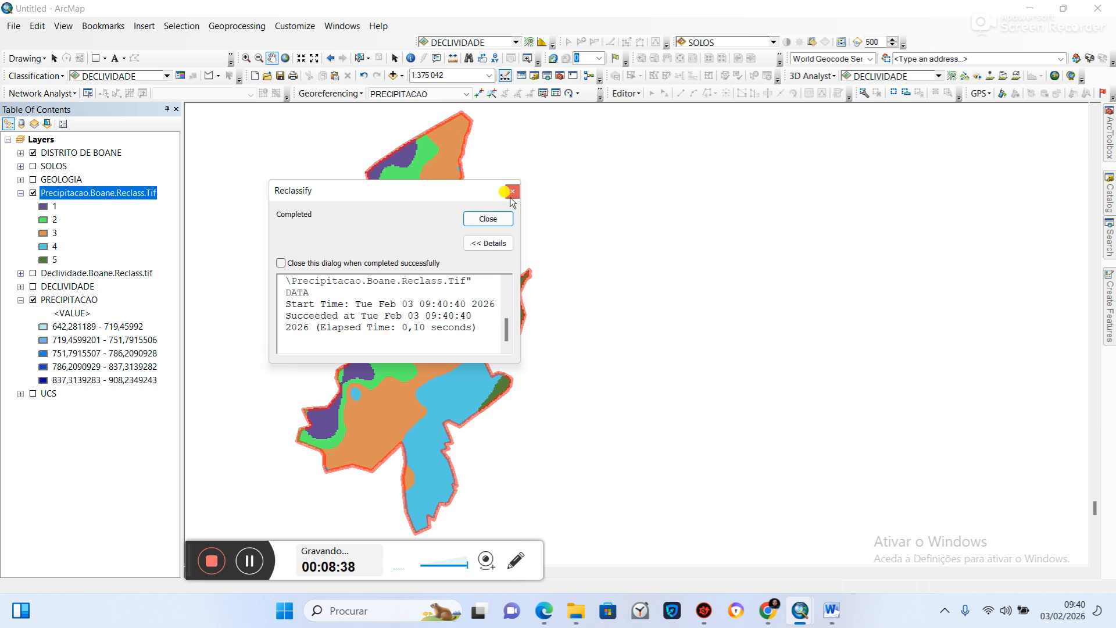
click(497, 217)
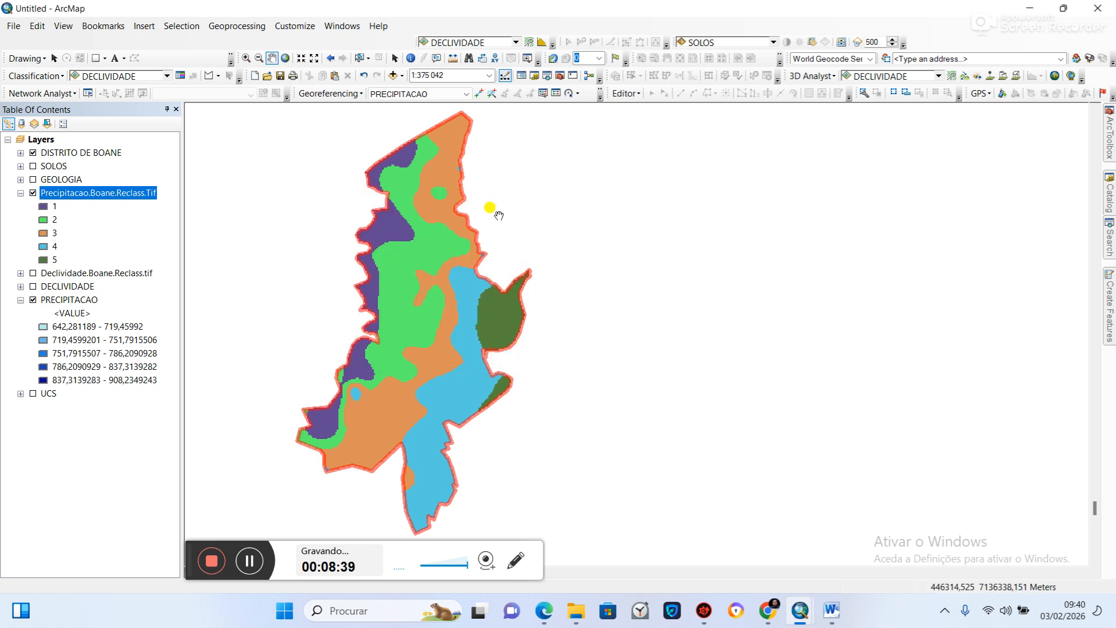
- Symbolize Precipitacao.Boane.Reclass.Tif as Classified with 5 classes and the dark green-yellow-red color ramp
right_click(128, 197)
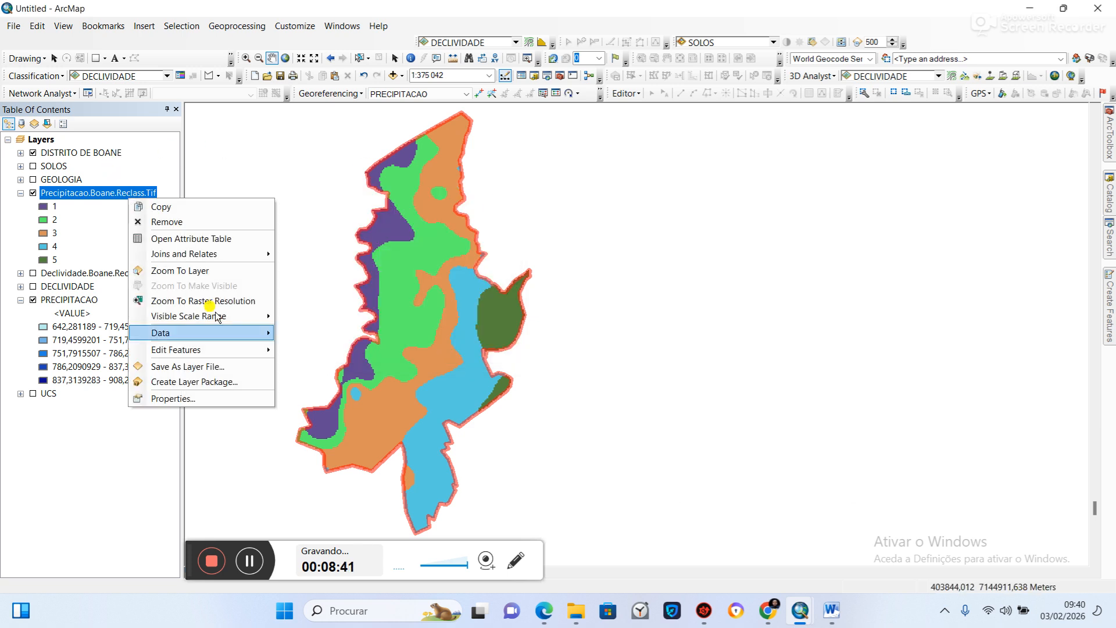
click(200, 401)
click(514, 155)
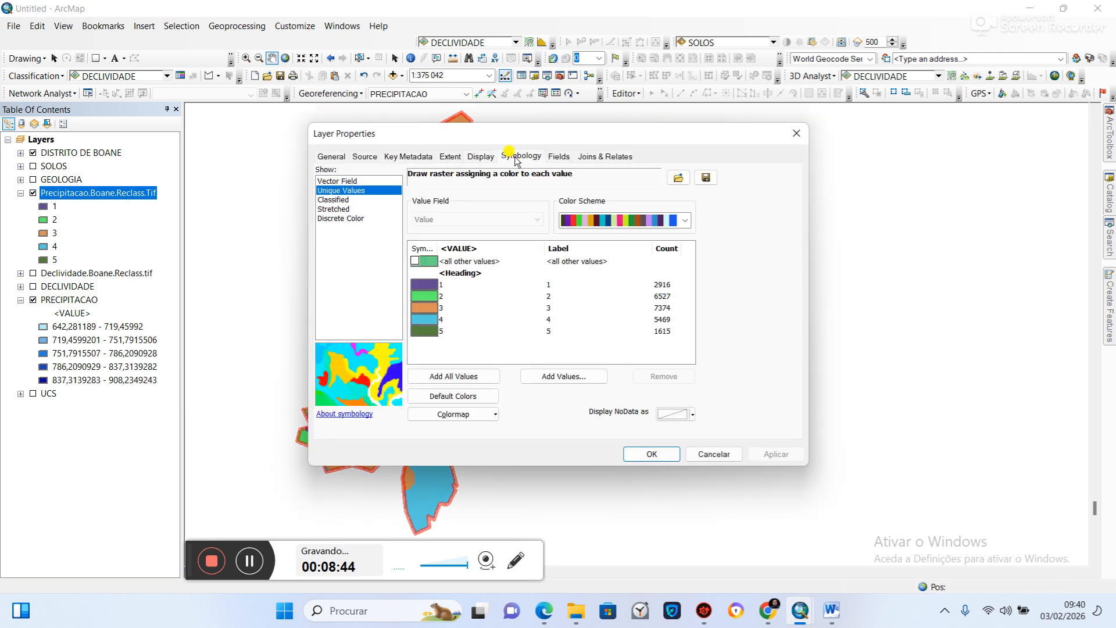
click(343, 199)
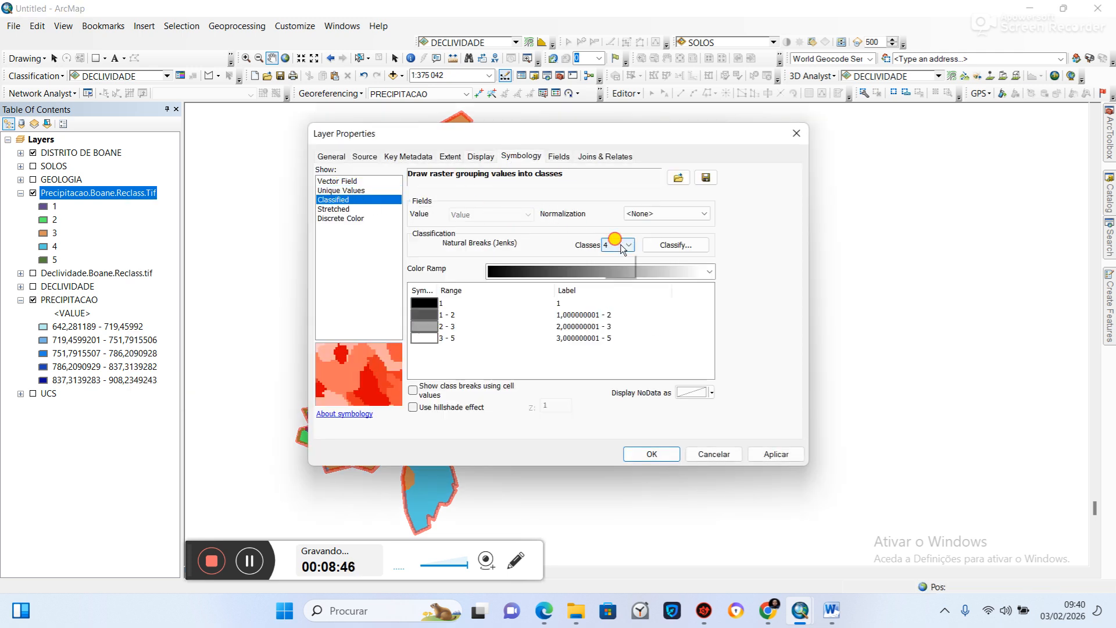
click(623, 246)
click(615, 266)
click(619, 272)
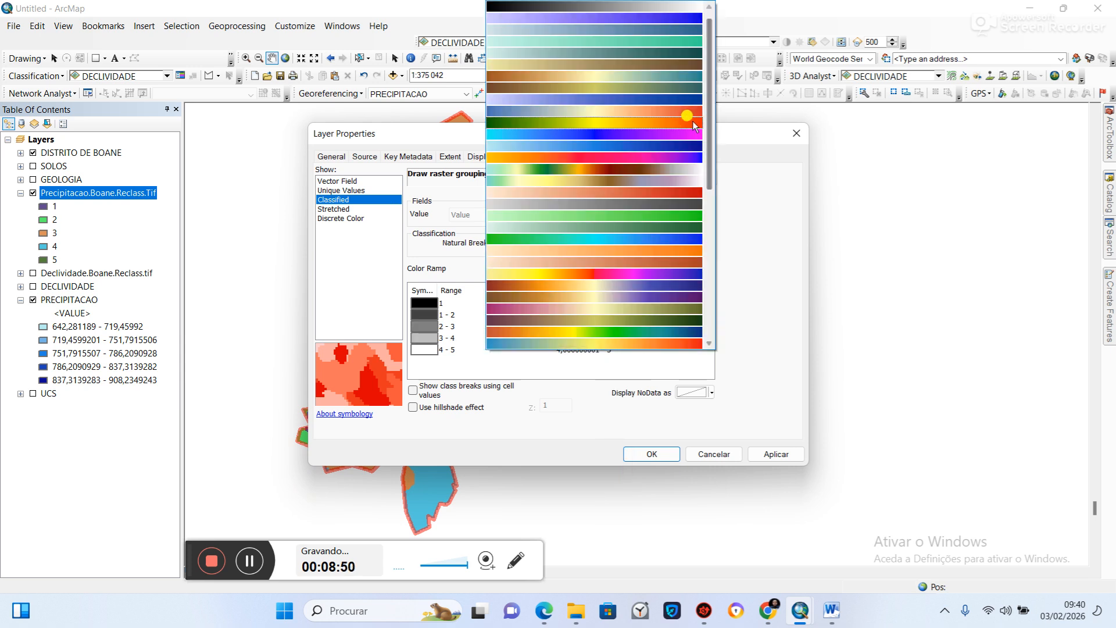
click(693, 123)
- Set the display resampling of Precipitacao.Boane.Reclass.Tif to Bilinear Interpolation (for continuous data) and apply the layer properties
click(481, 156)
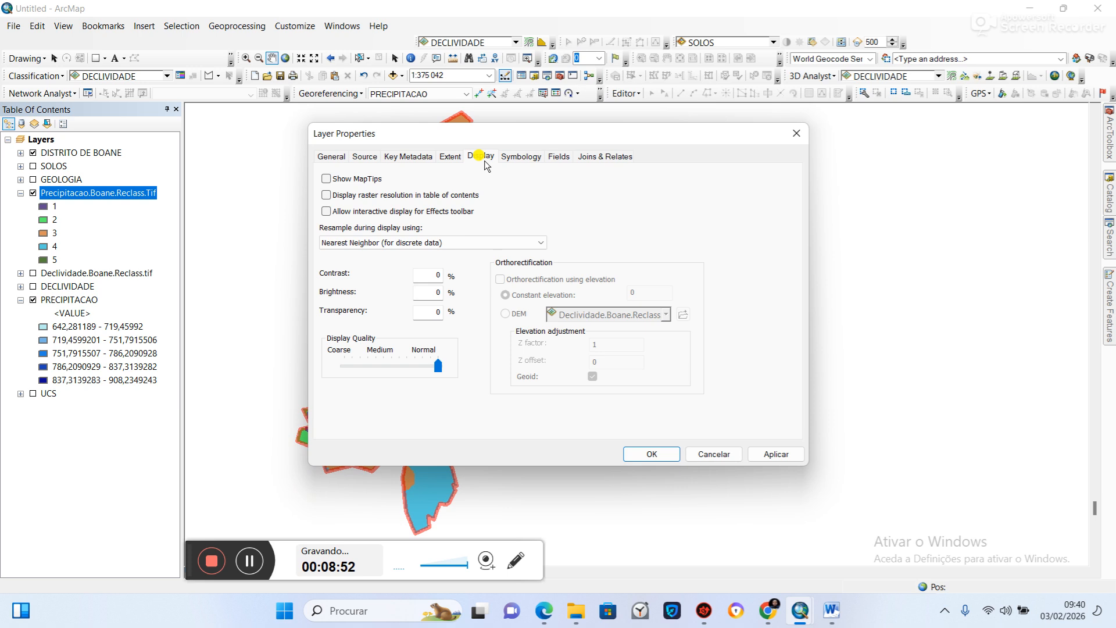
click(457, 243)
click(428, 259)
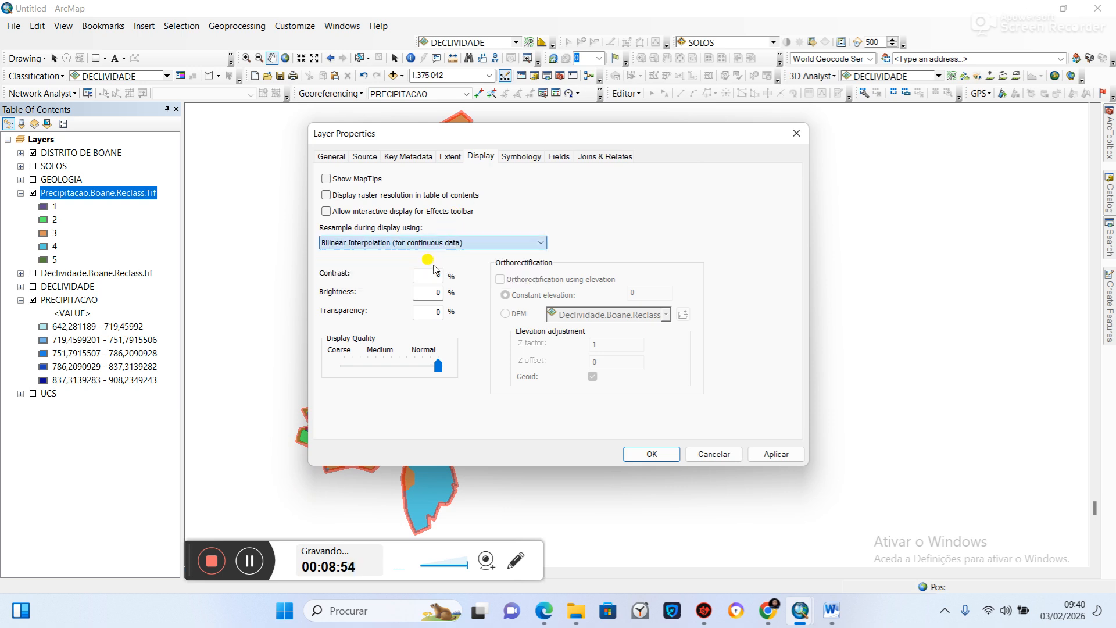
click(776, 454)
click(654, 454)
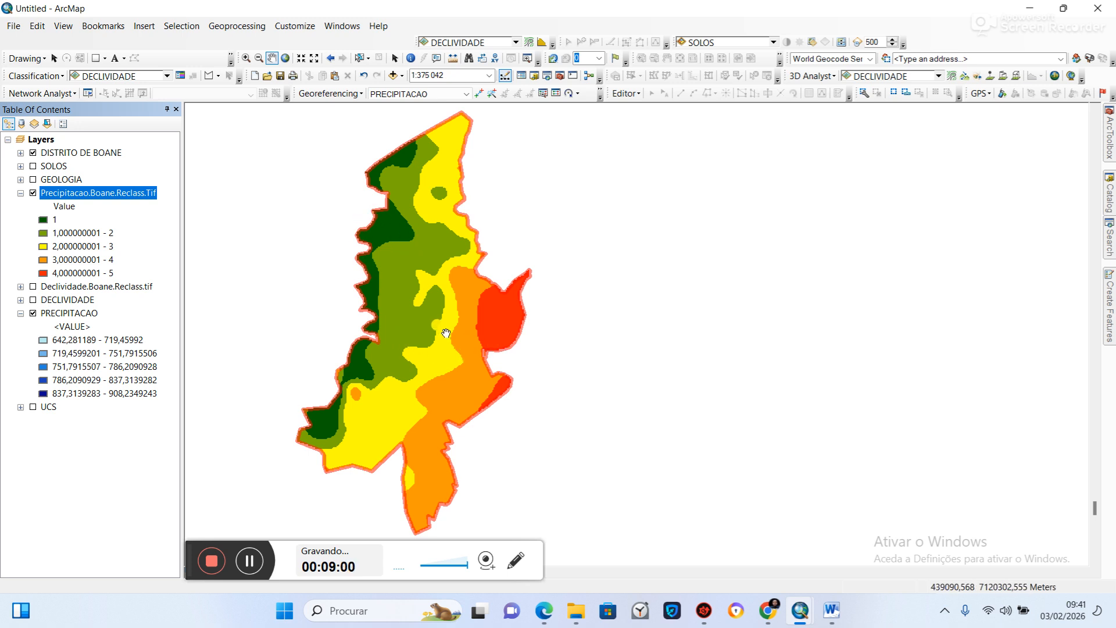
- Collapse the legends of the Precipitacao.Boane.Reclass.Tif and PRECIPITACAO layers
drag(446, 332, 477, 333)
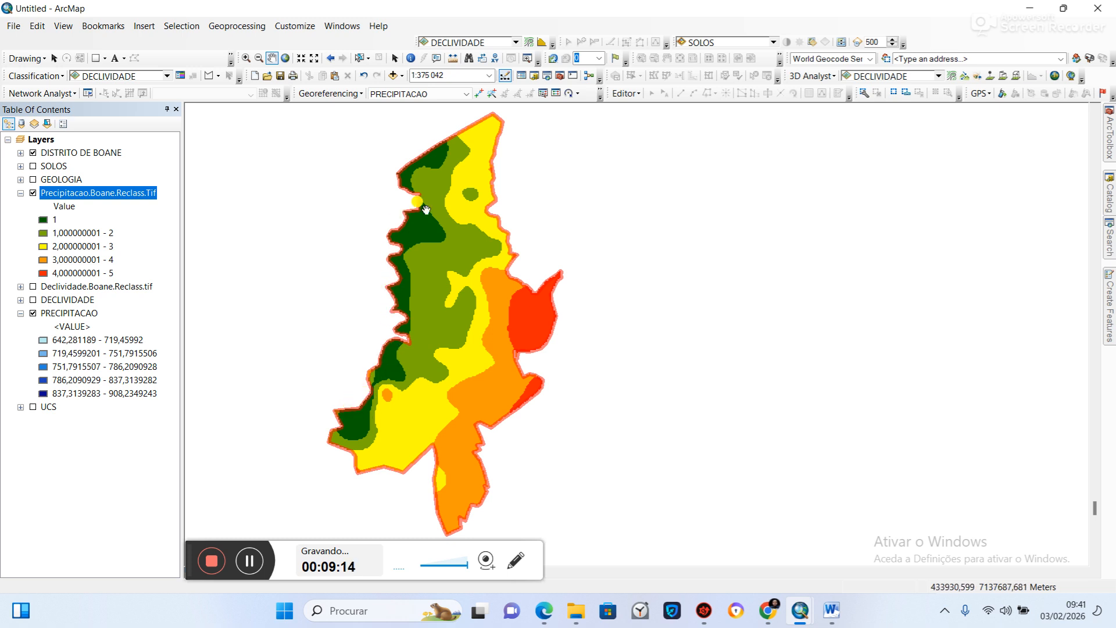
click(21, 193)
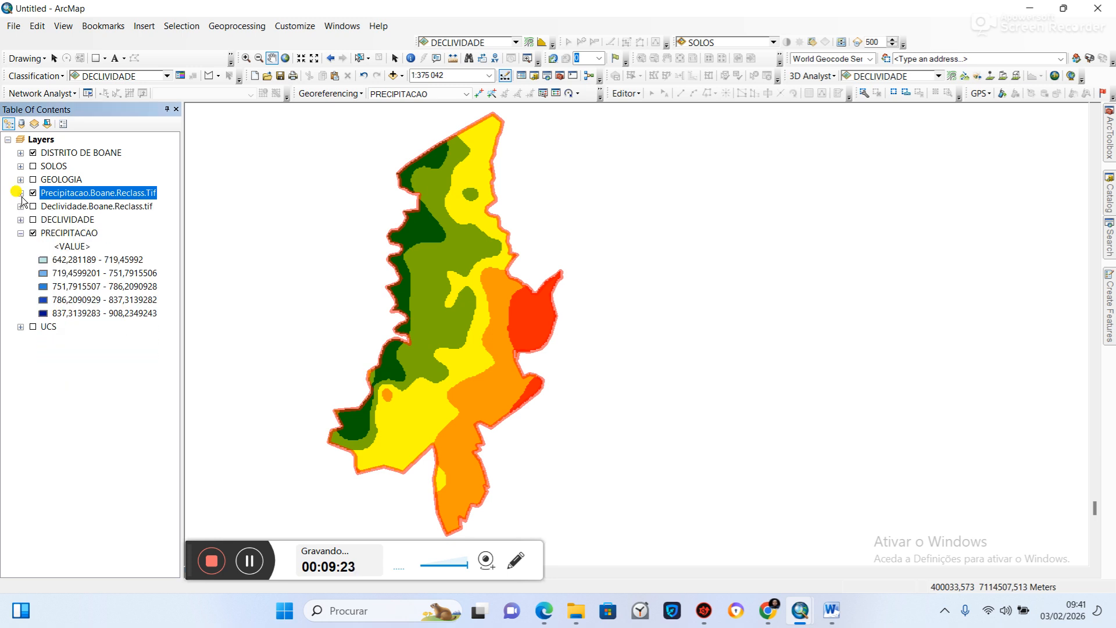
click(21, 234)
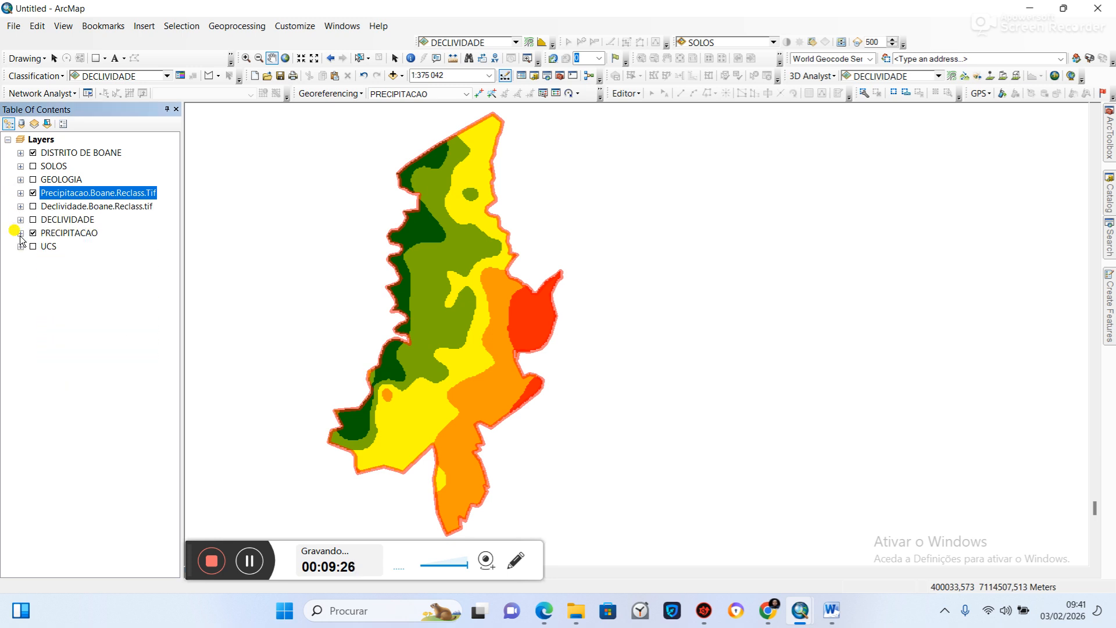